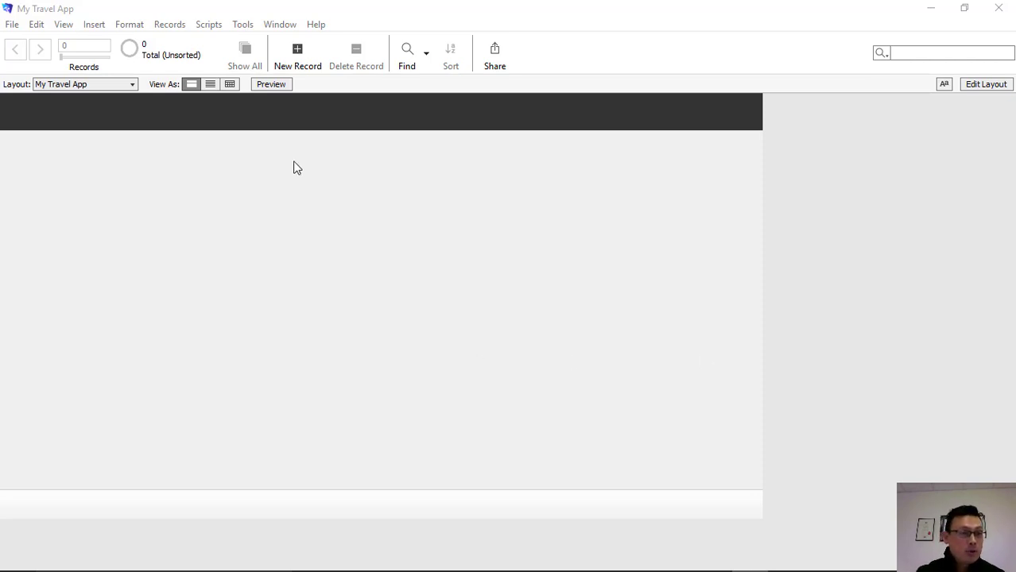
Open the File menu to get to the file's Manage options.
left_click(13, 24)
mouse_move(54, 164)
left_click(204, 160)
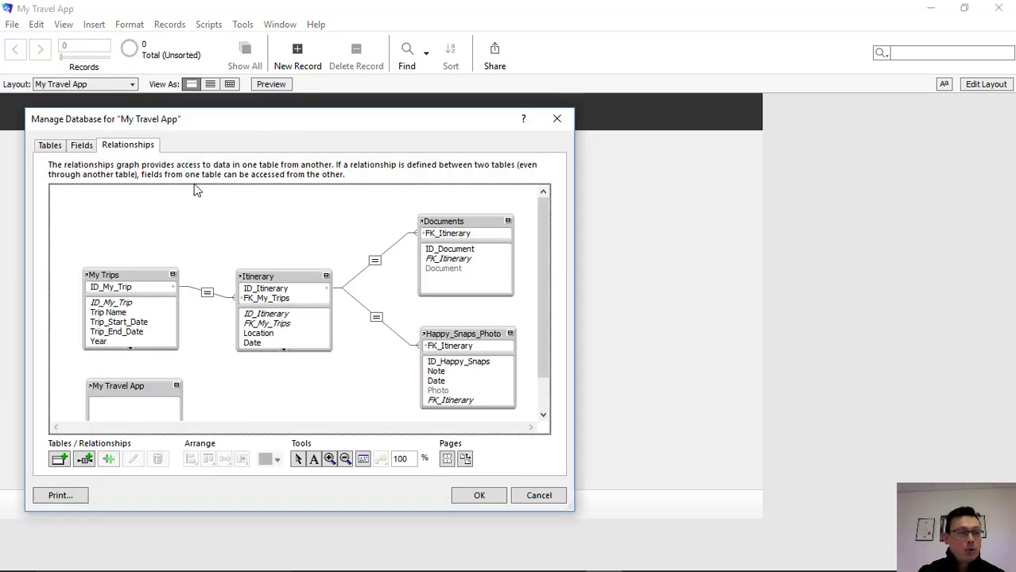
left_click(57, 145)
left_click(80, 145)
left_click(128, 147)
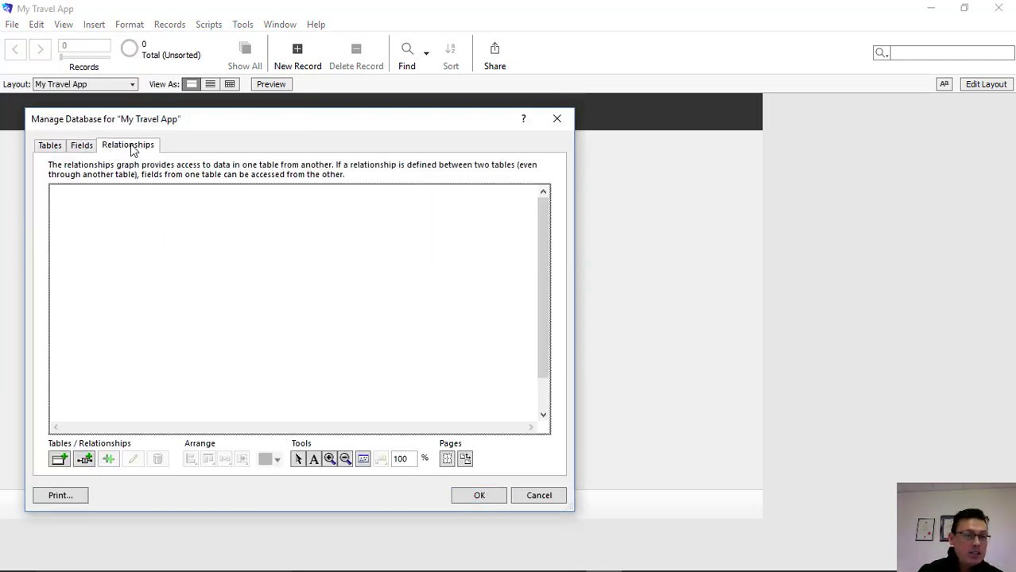
left_click(86, 151)
left_click(153, 177)
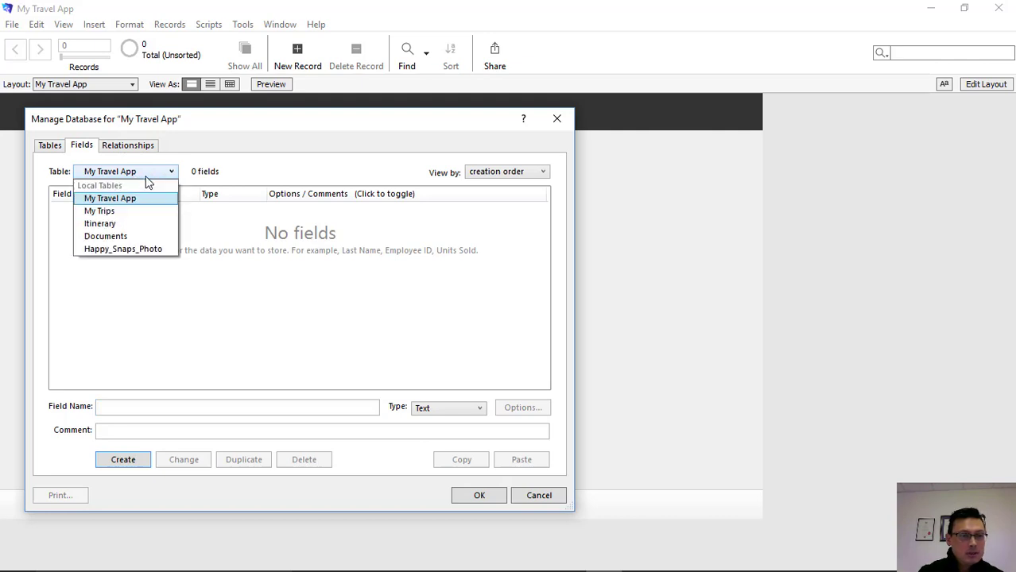
left_click(115, 208)
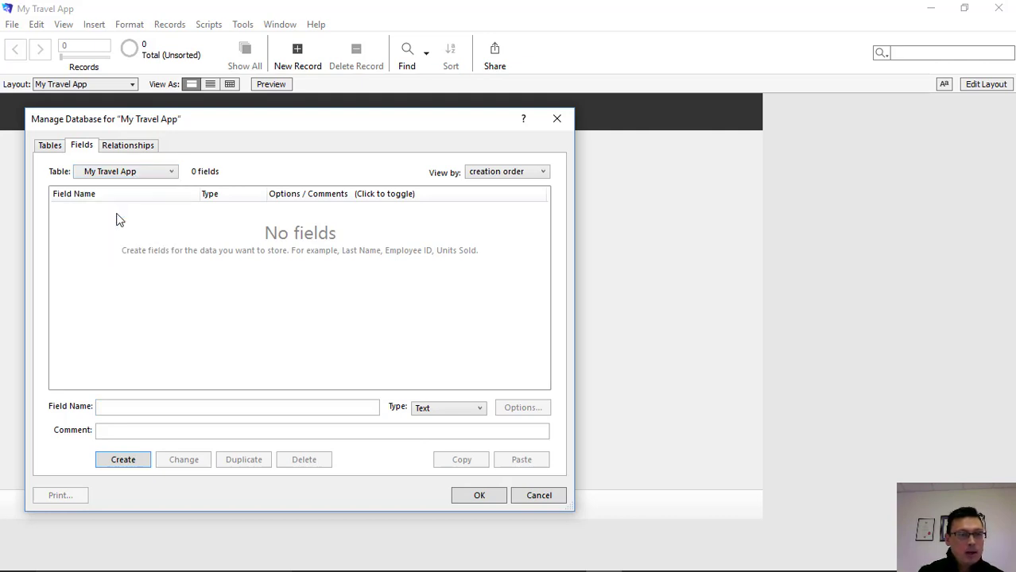
left_click(131, 148)
key("Return")
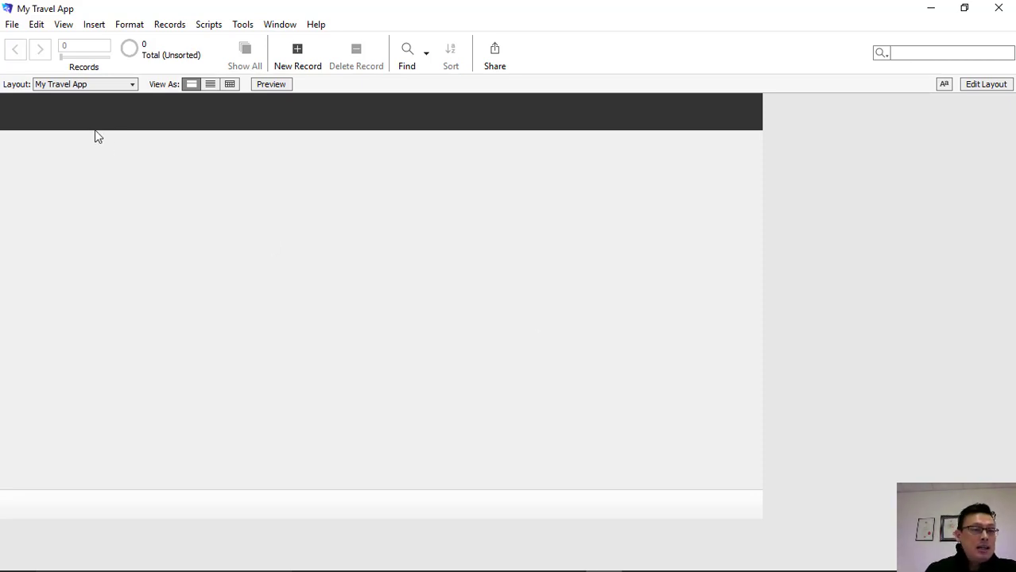
Open File > Manage > Layouts to list the five layouts, closing and reopening it once.
left_click(11, 24)
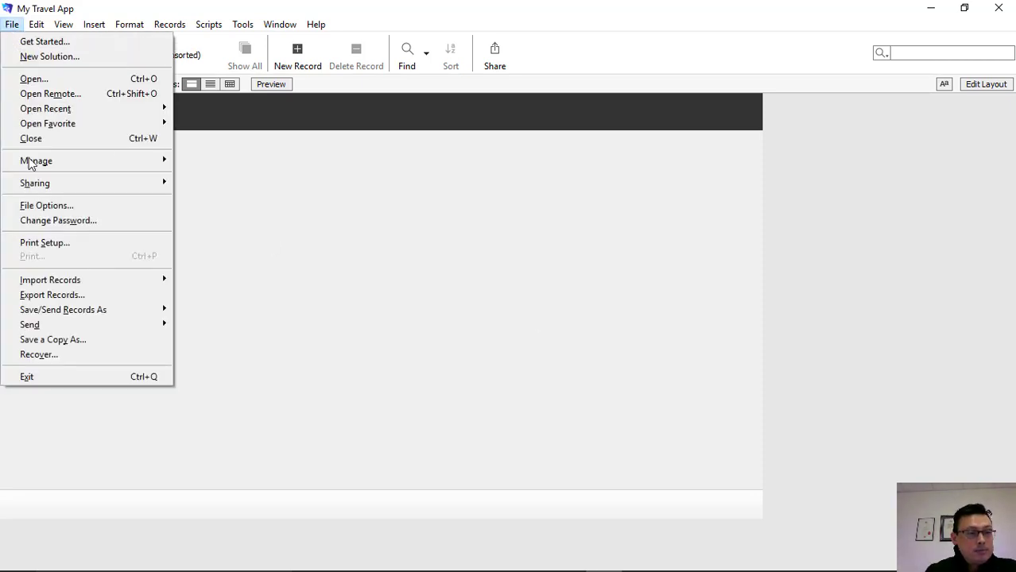
mouse_move(33, 163)
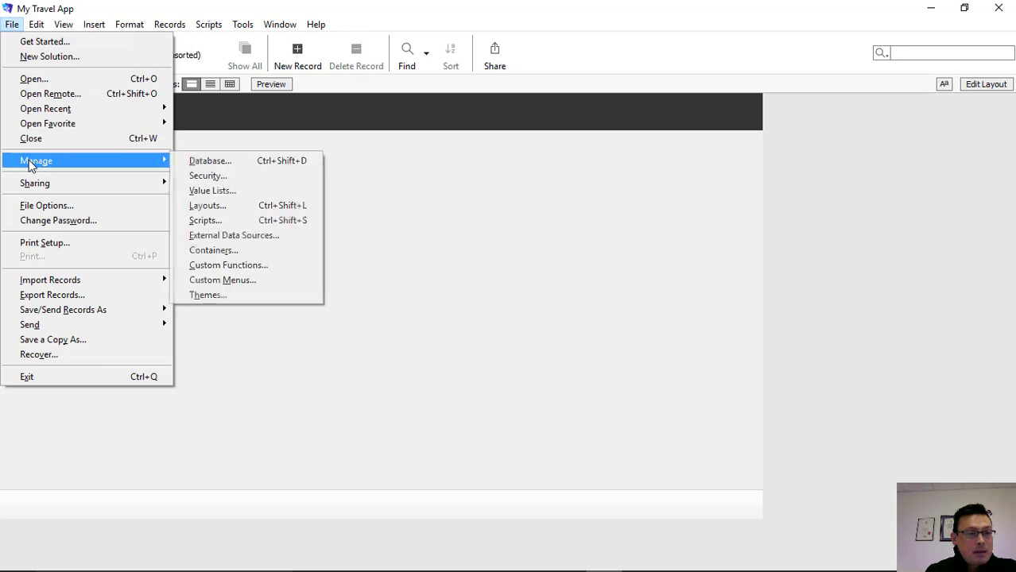
left_click(213, 209)
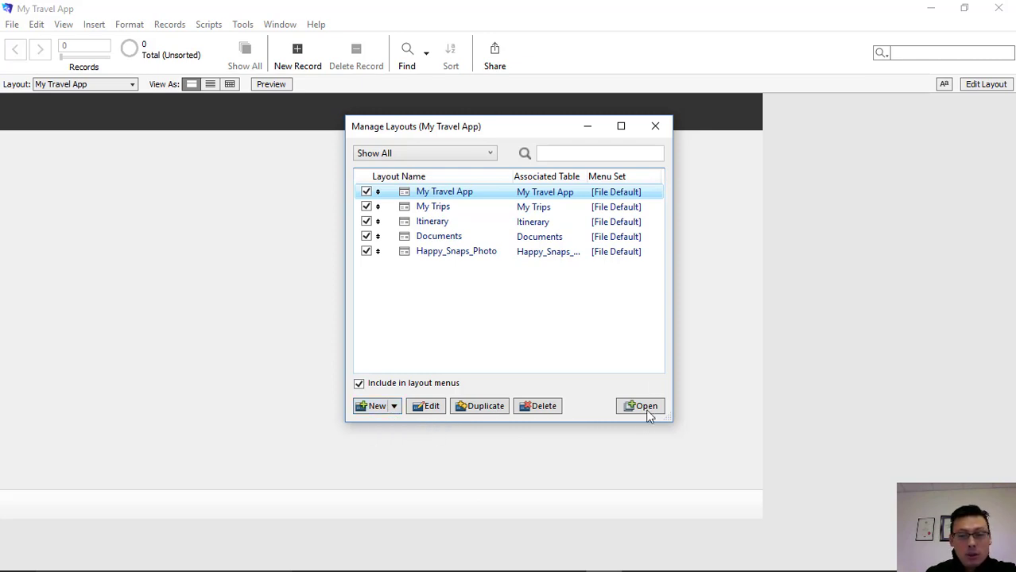
left_click(655, 126)
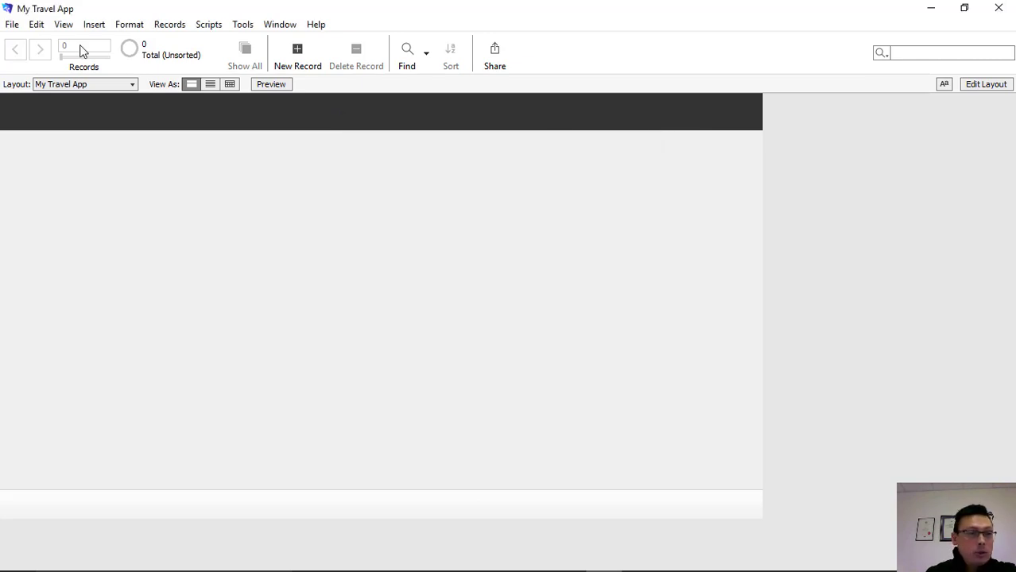
left_click(12, 24)
mouse_move(49, 162)
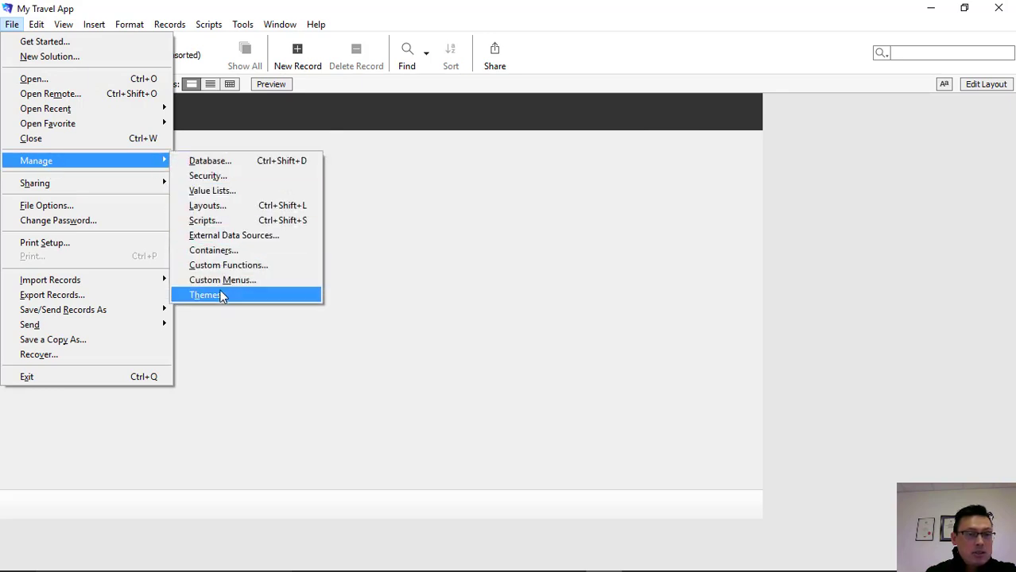
left_click(208, 206)
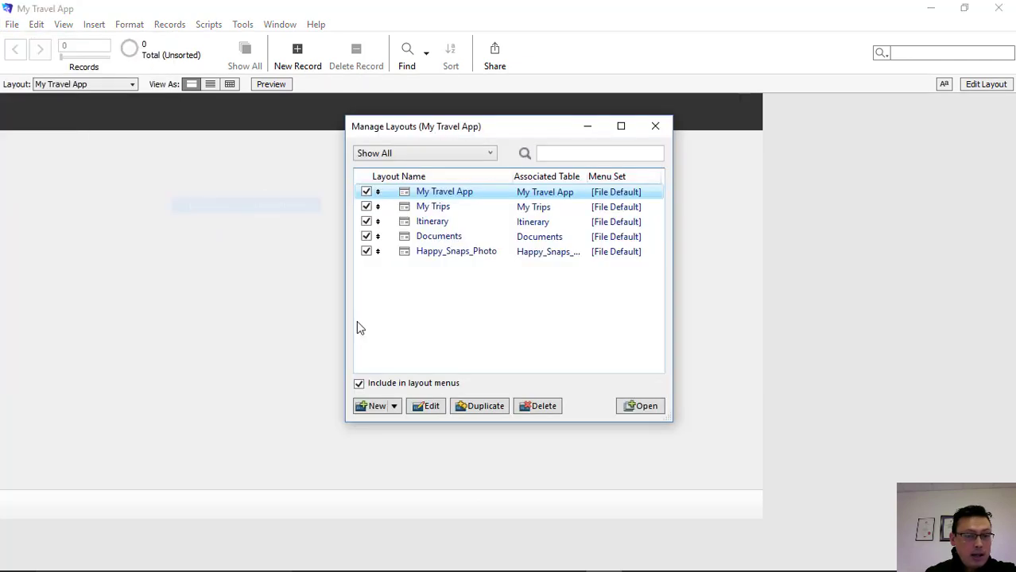
Create a new layout named 'My Travel Example' targeted at Touch Device > iPhone.
left_click(375, 412)
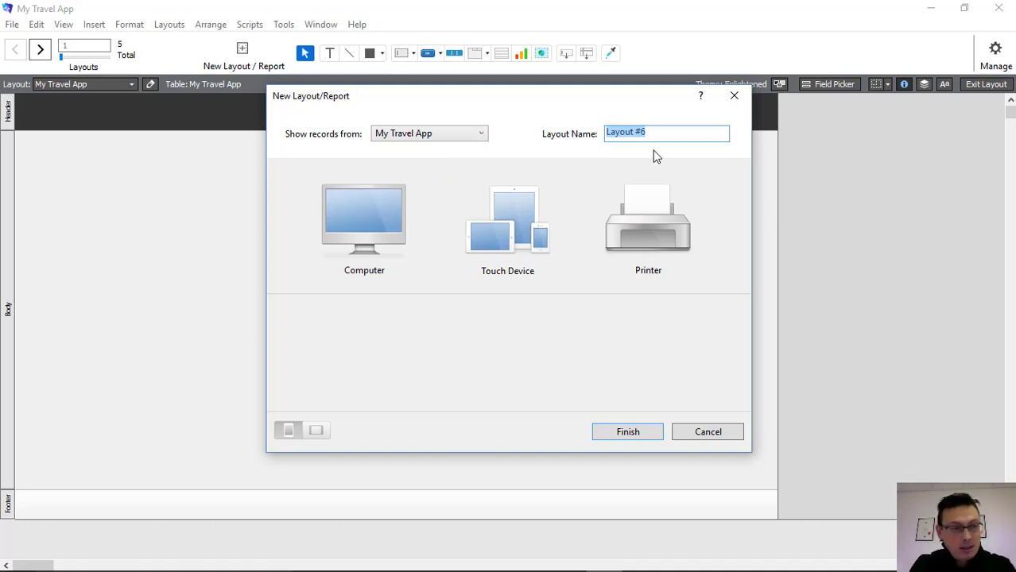
type("My ")
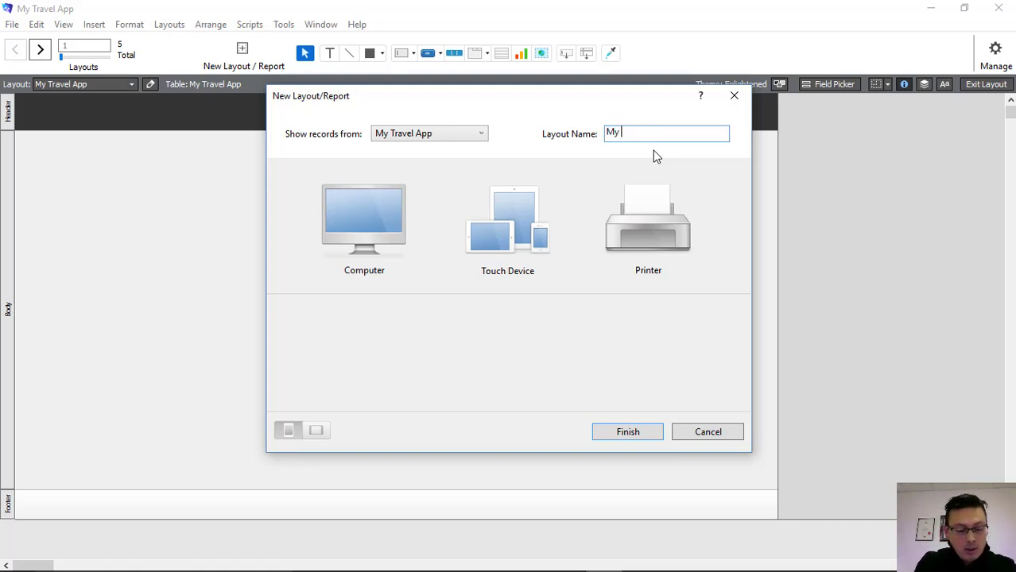
type("Travel Example")
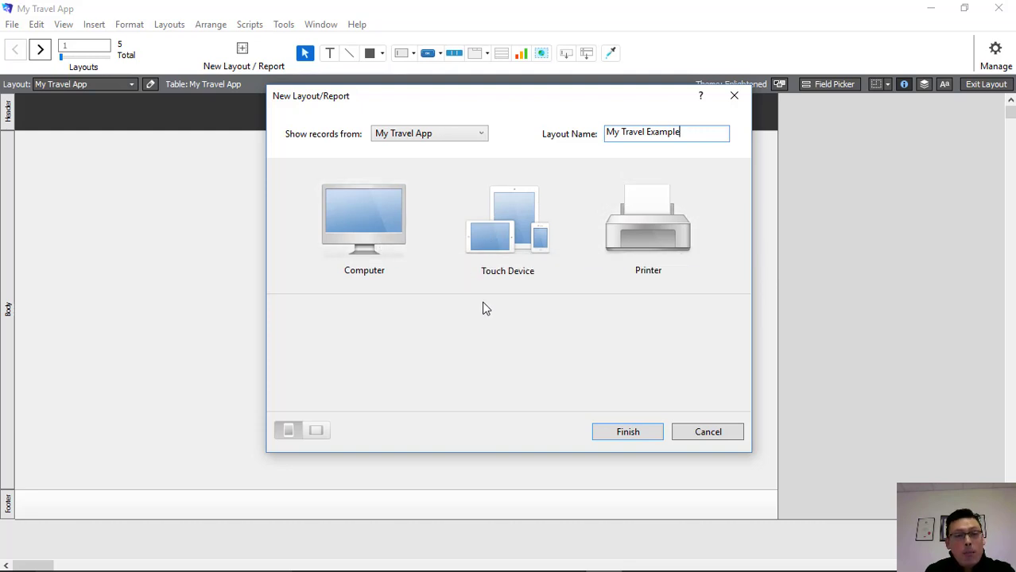
left_click(503, 245)
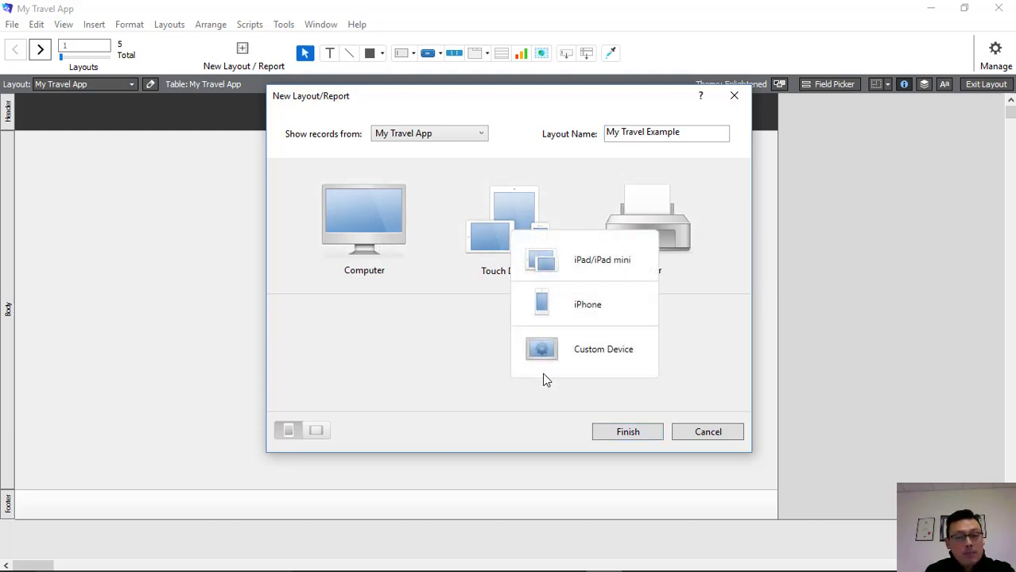
left_click(551, 313)
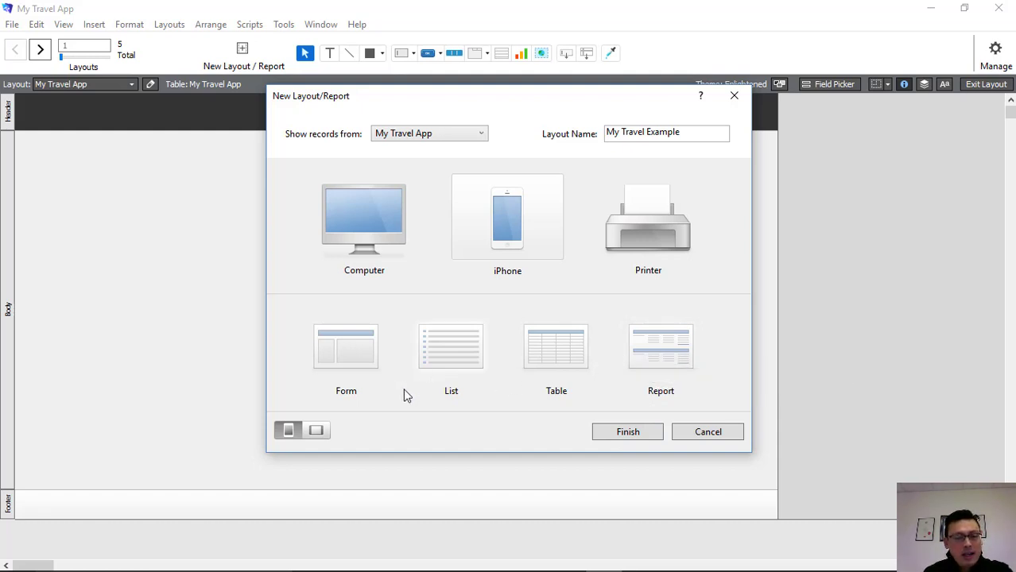
left_click(627, 433)
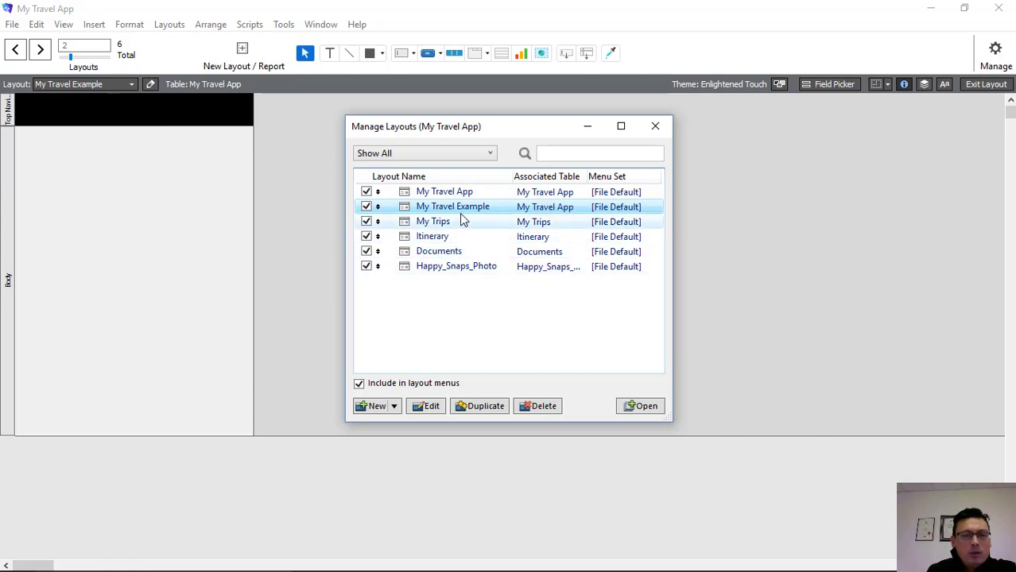
Open My Travel App from Manage Layouts and switch the Layout pop-up back to My Travel App.
left_click(450, 191)
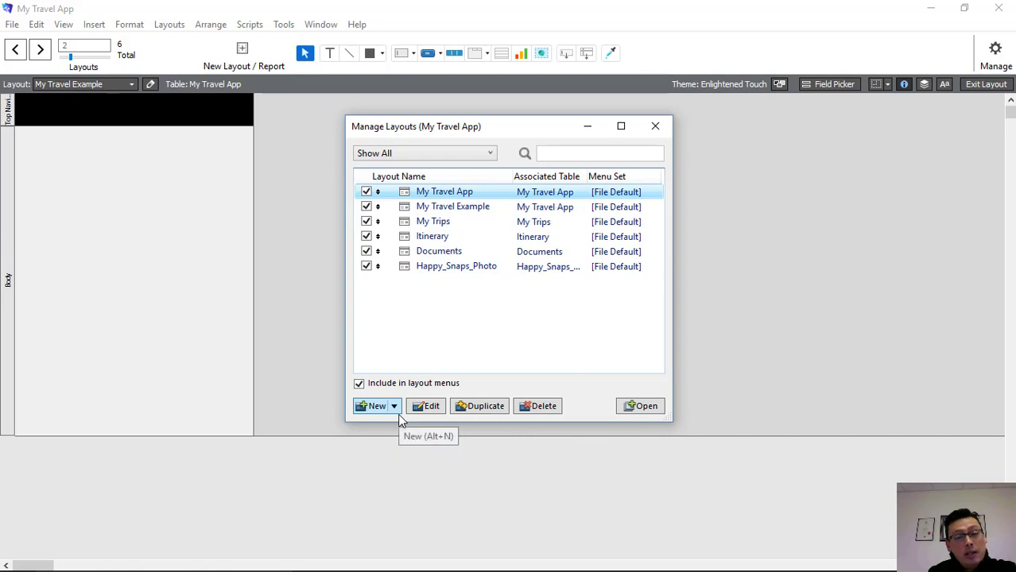
left_click(631, 408)
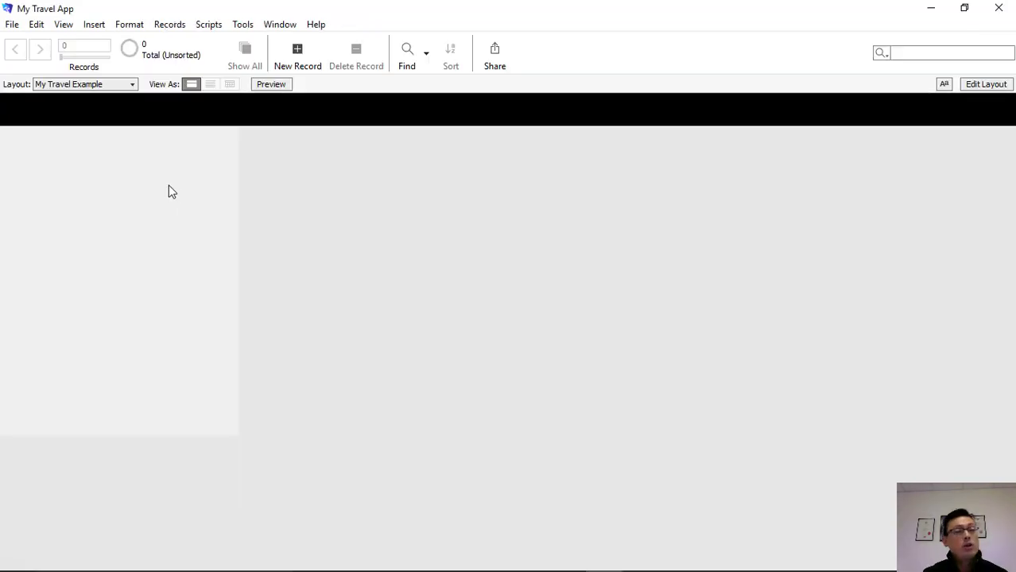
left_click(130, 84)
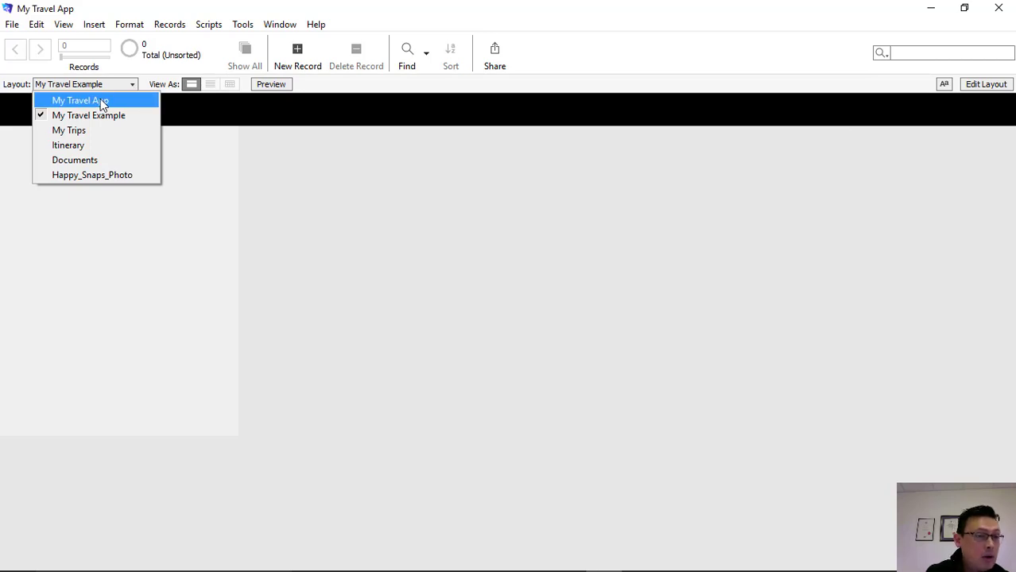
left_click(100, 100)
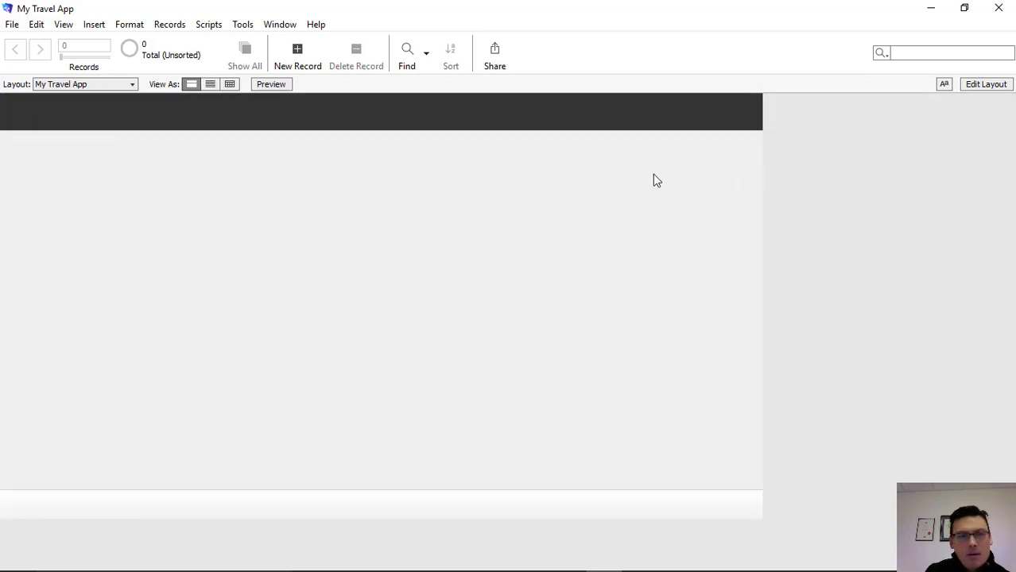
Switch to Layout mode and bring up the Header part's Fill Color options.
left_click(984, 84)
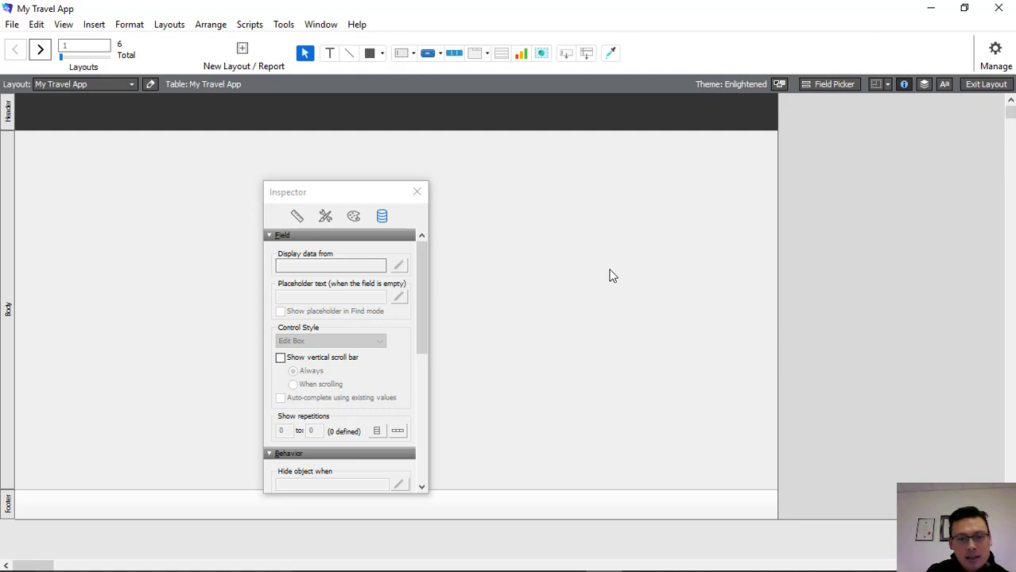
right_click(6, 121)
mouse_move(47, 179)
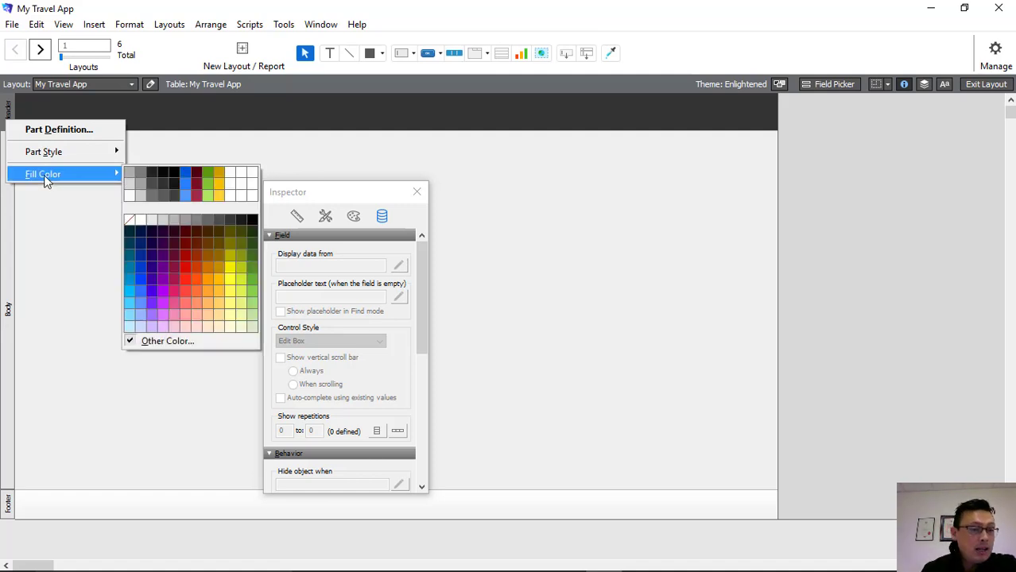
In the Other Color dialog, enter RGB 132, 11, 85 and select an empty custom colour slot.
left_click(174, 342)
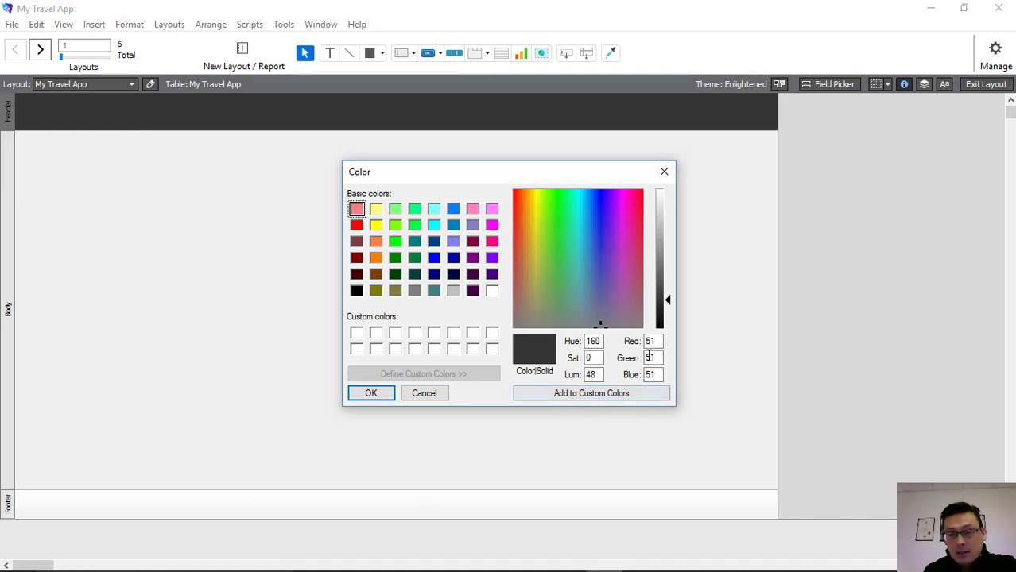
left_click_drag(655, 342, 633, 342)
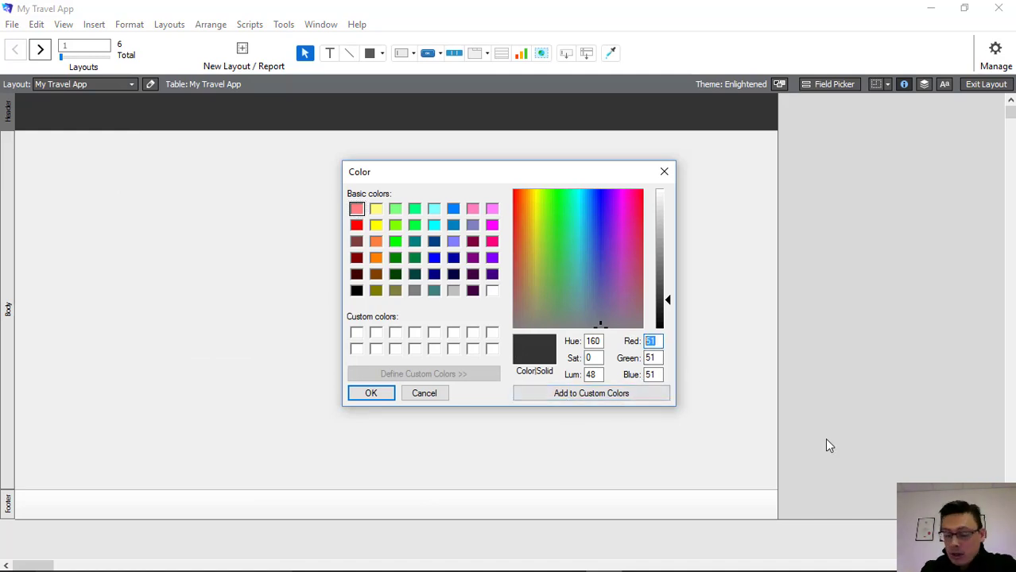
type("132")
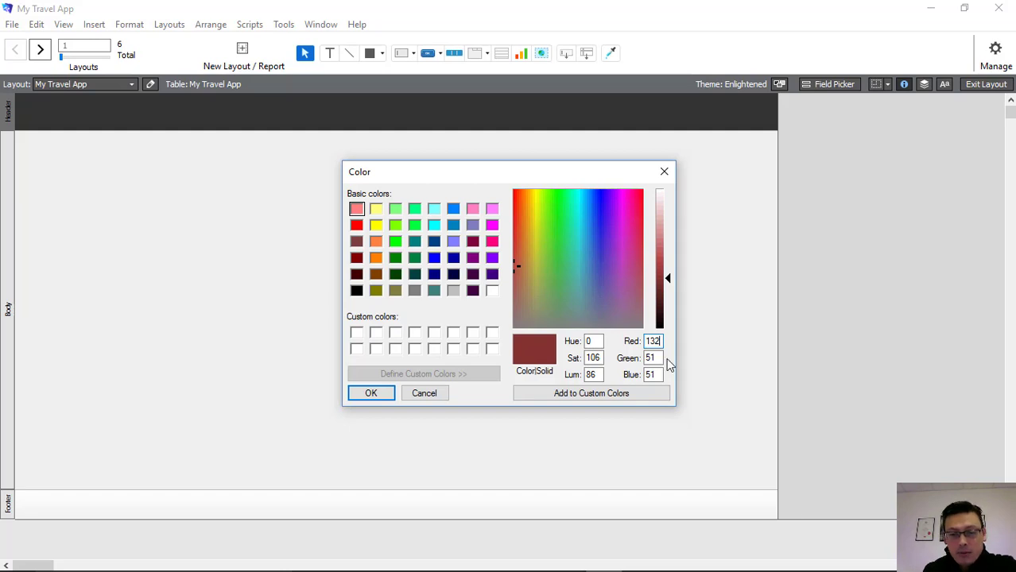
left_click_drag(660, 358, 642, 359)
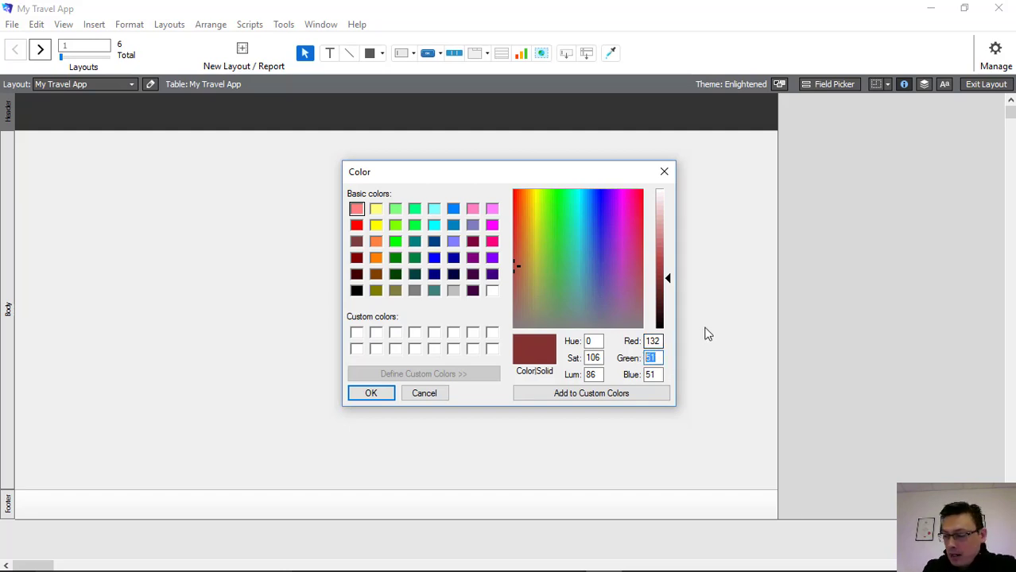
type("11")
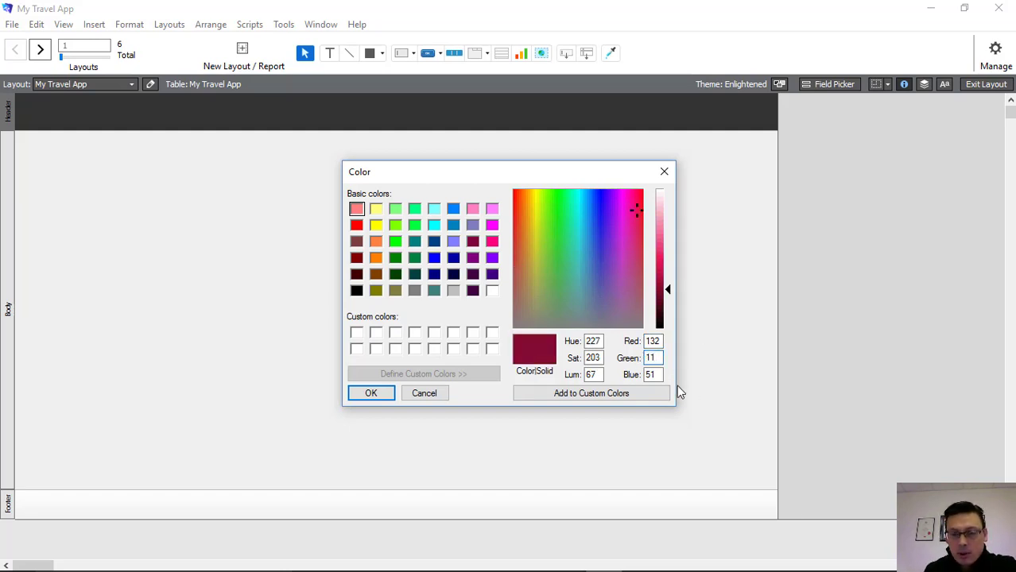
key("Tab")
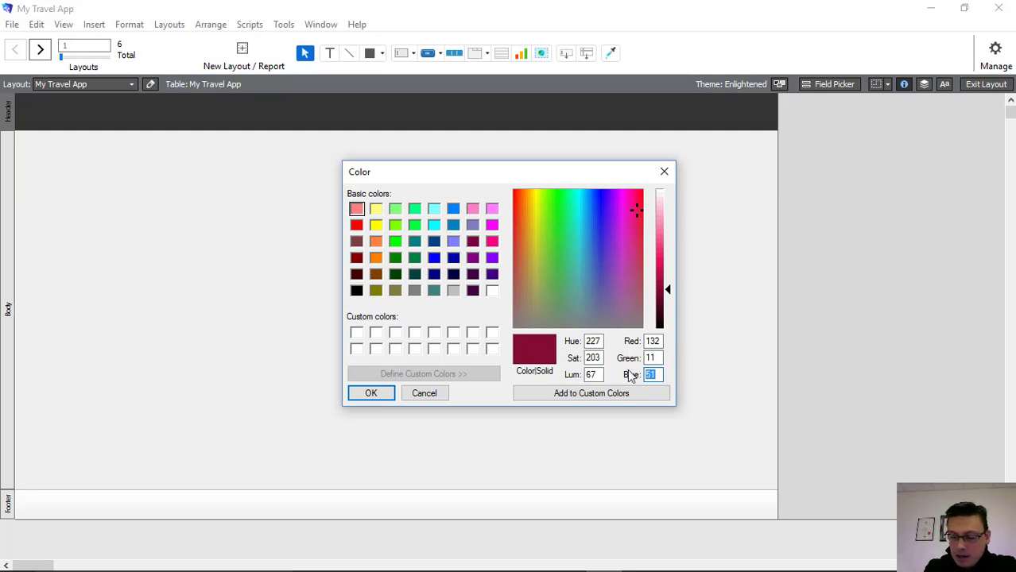
type("85")
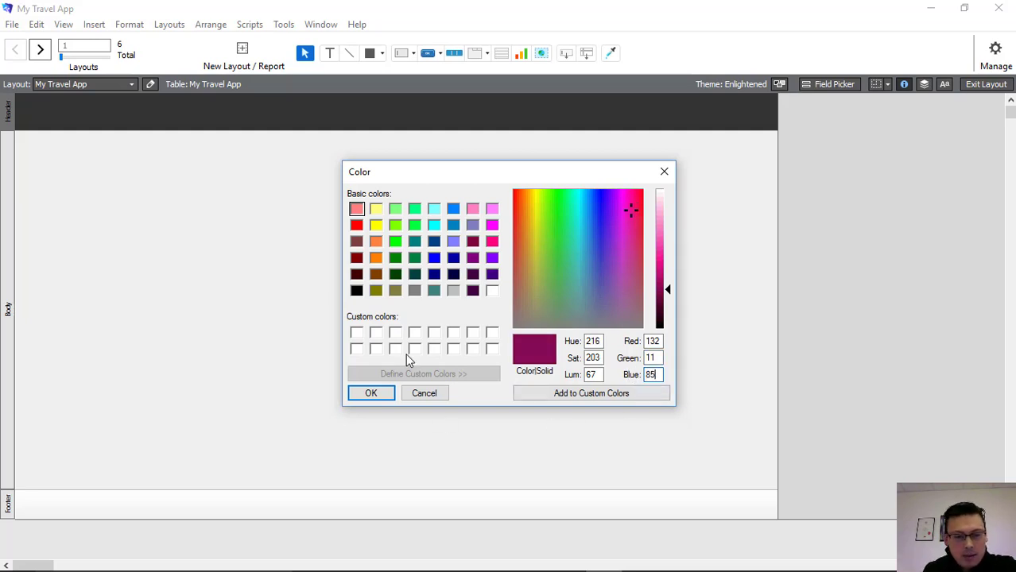
left_click(356, 332)
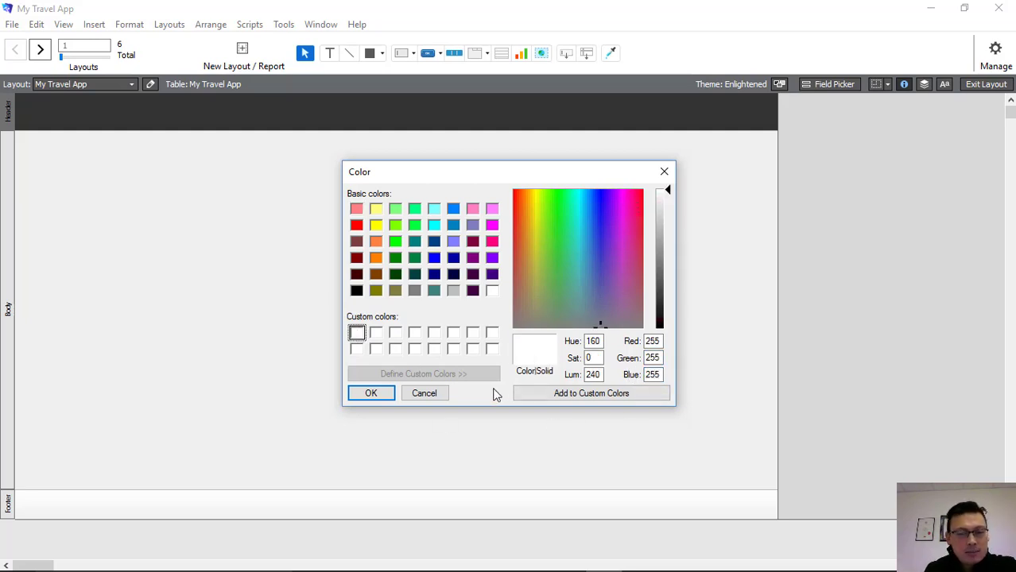
Re-enter RGB 132, 11, 85, add it to Custom Colors, and fill the header with it.
double_click(655, 341)
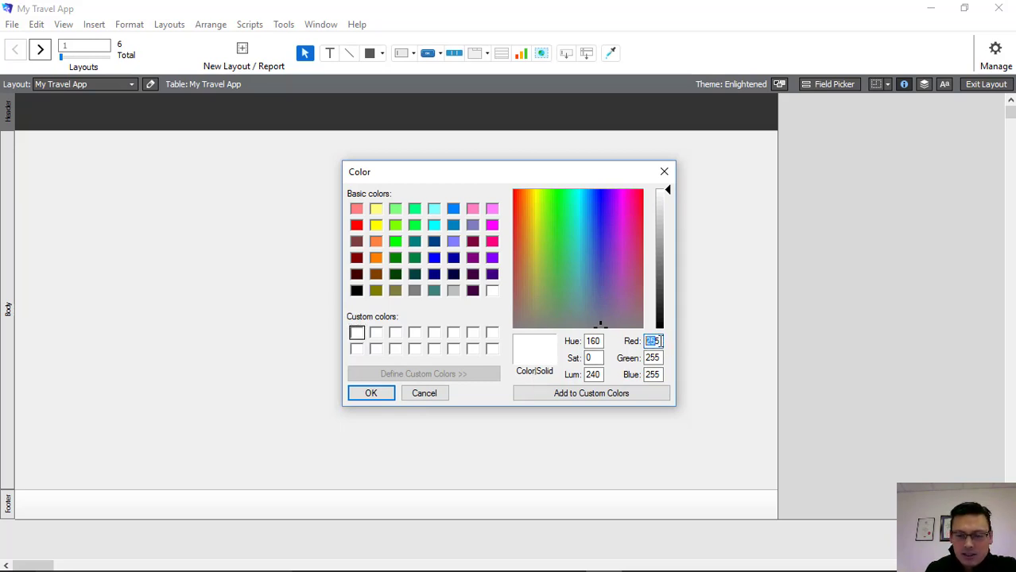
type("132")
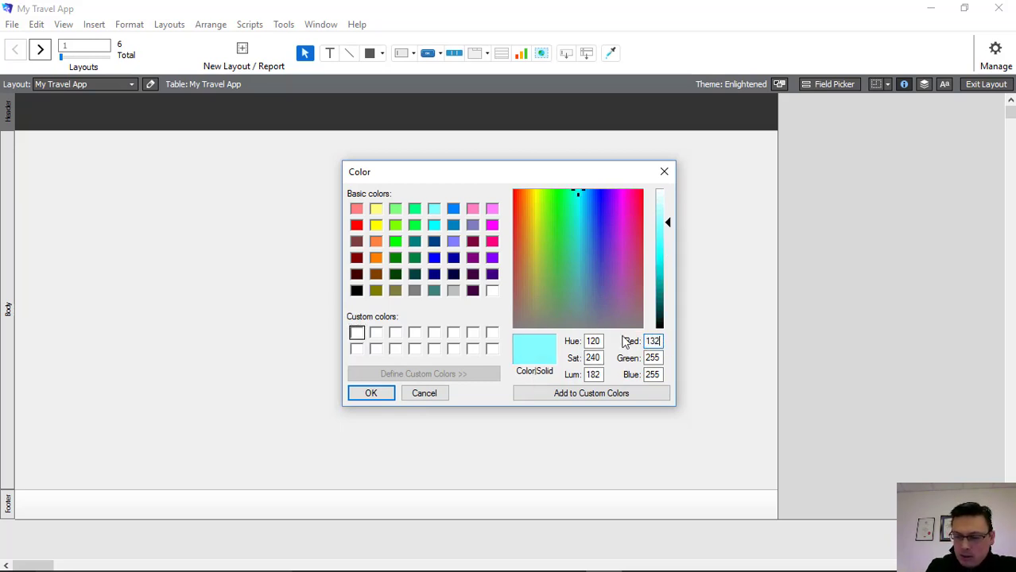
double_click(653, 358)
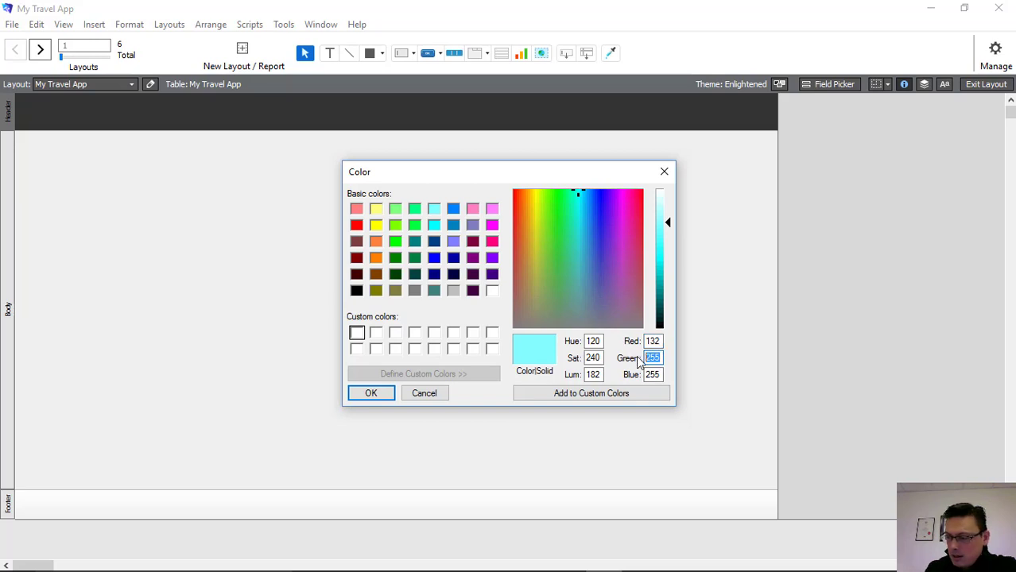
type("11")
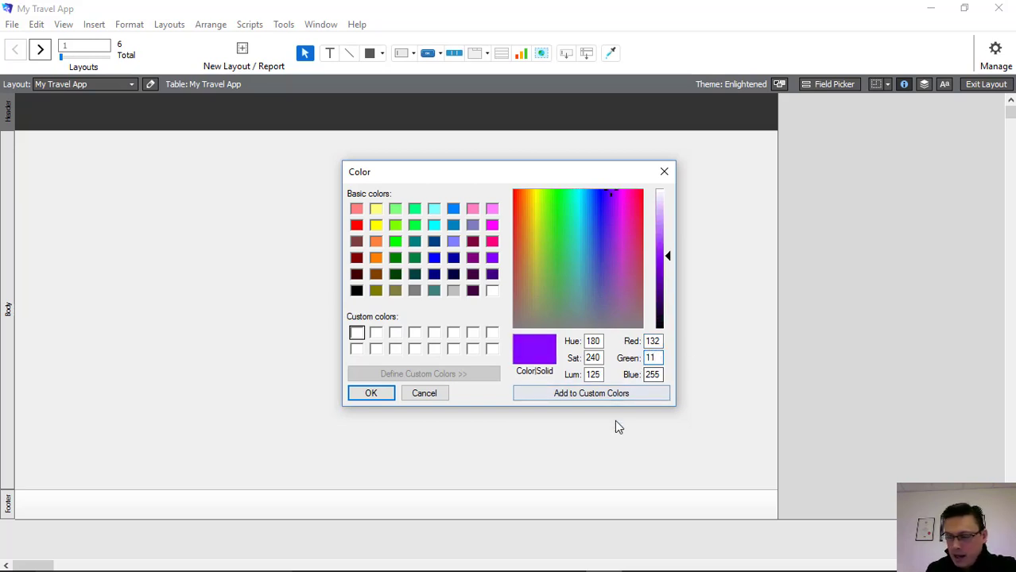
double_click(652, 375)
type("85")
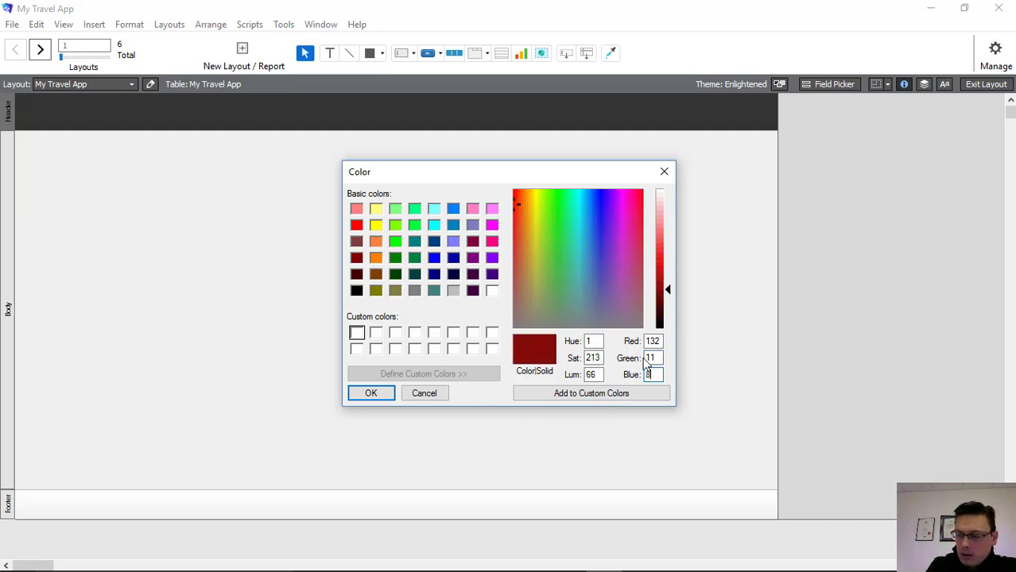
left_click(589, 398)
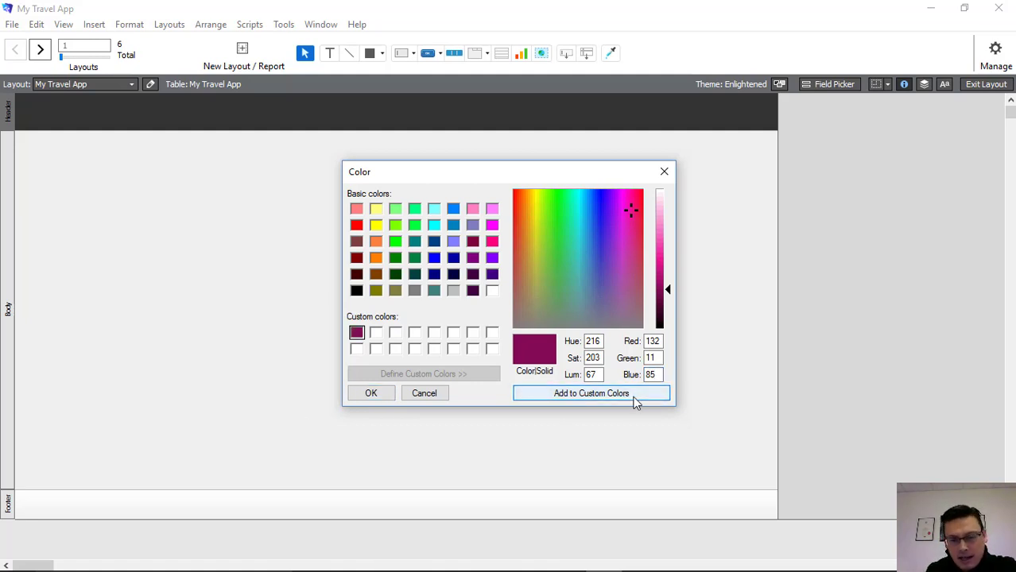
left_click(378, 398)
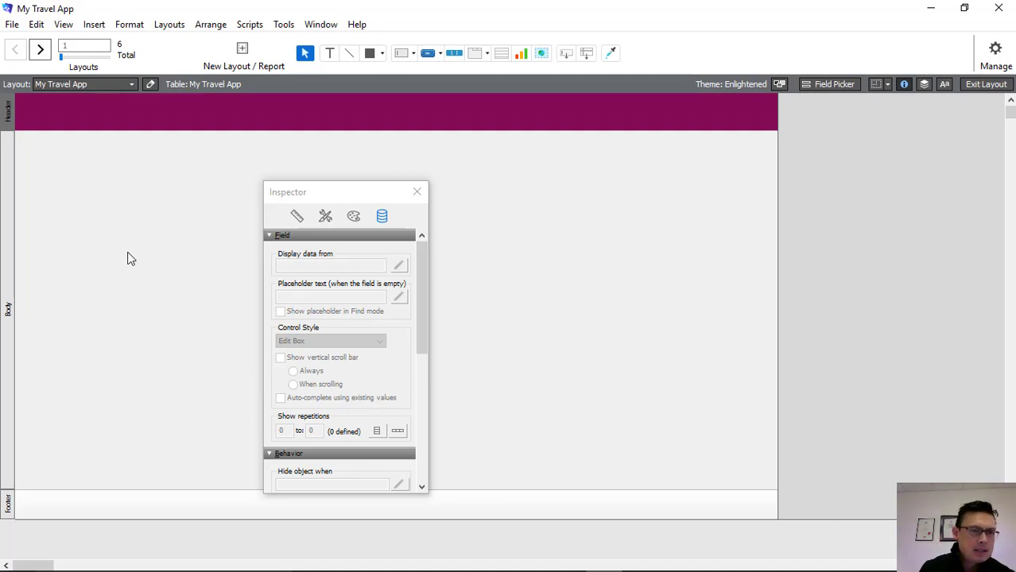
Fill the footer with the saved purple-red custom colour (RGB 132, 11, 85).
right_click(10, 506)
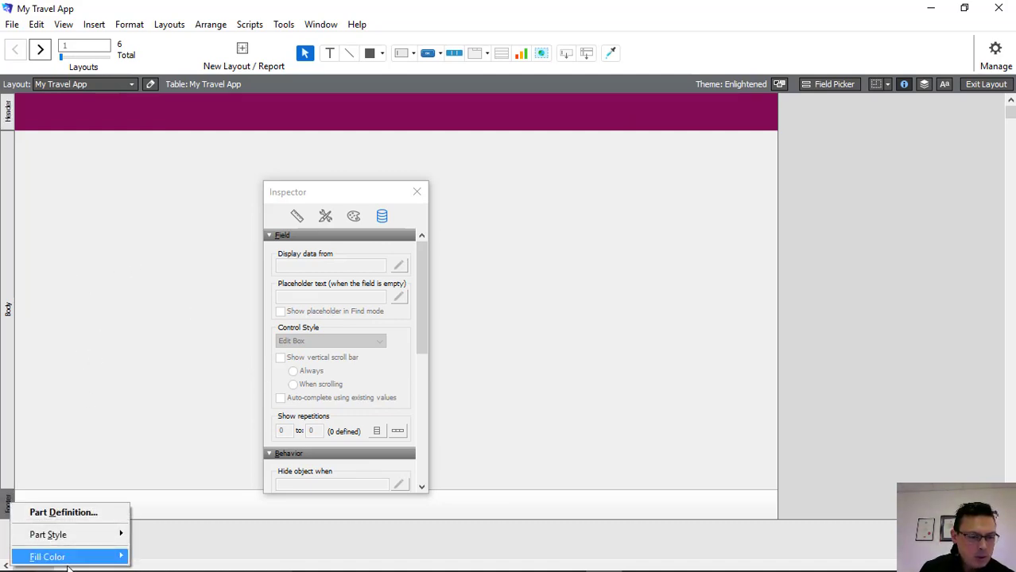
mouse_move(88, 557)
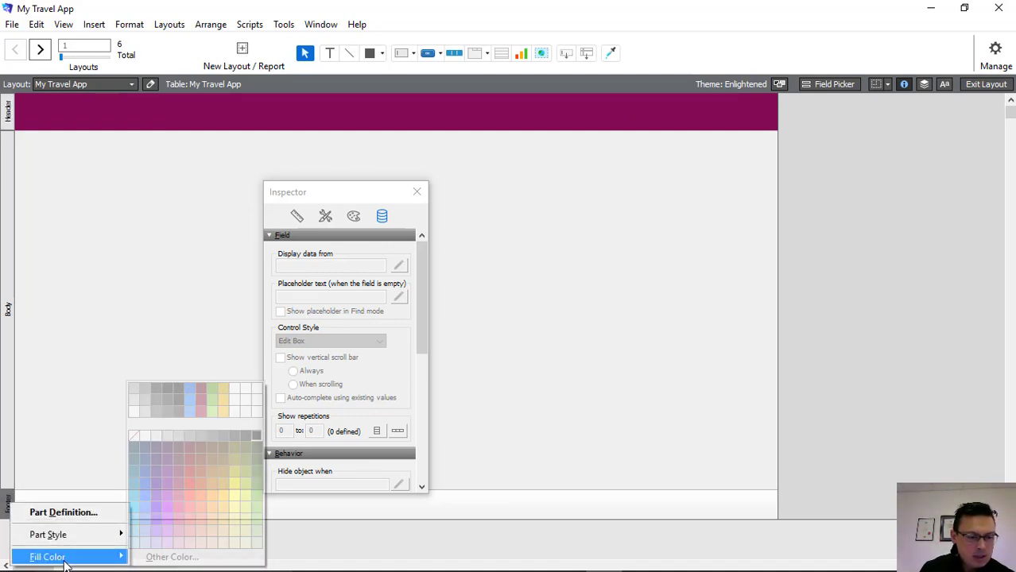
left_click(166, 559)
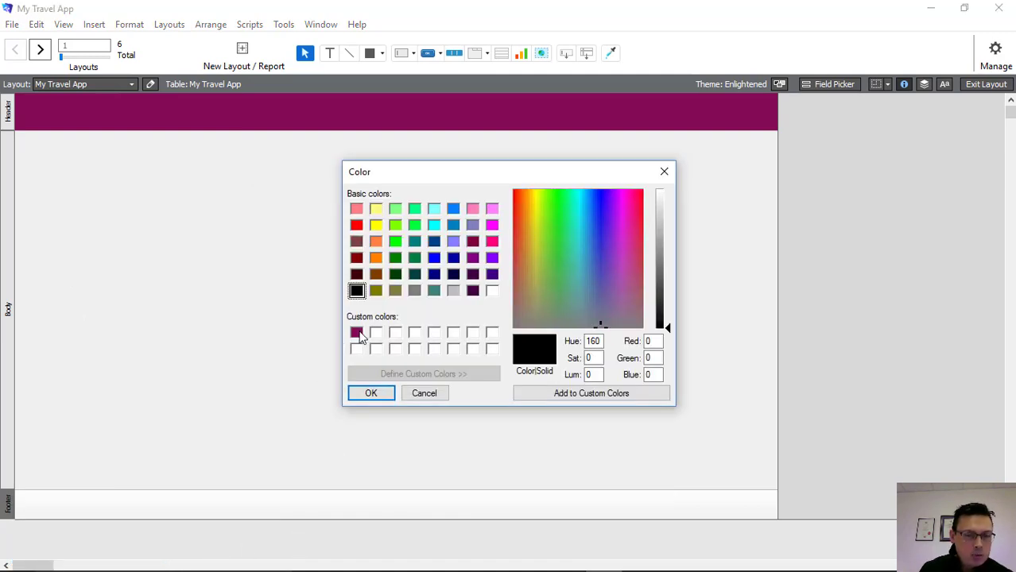
left_click(360, 337)
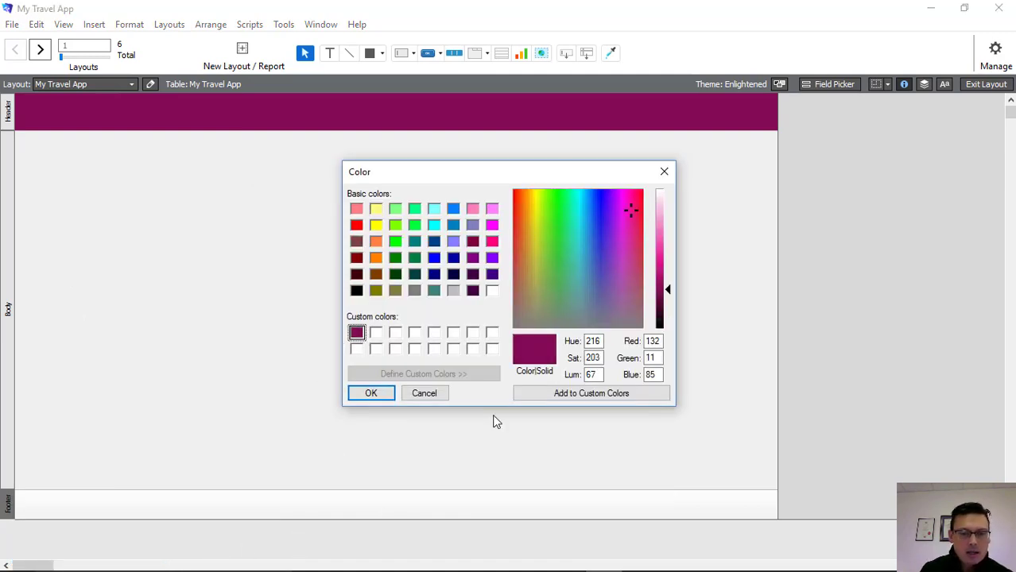
left_click(370, 393)
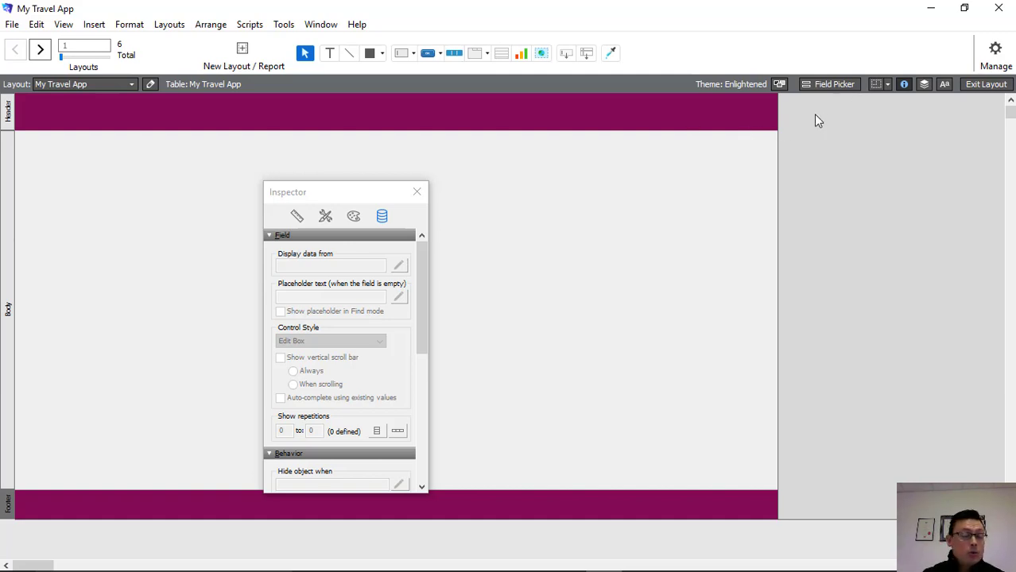
Pick iPhone: 320 x 460 (portrait) from the screen dimensions dropdown.
left_click(888, 84)
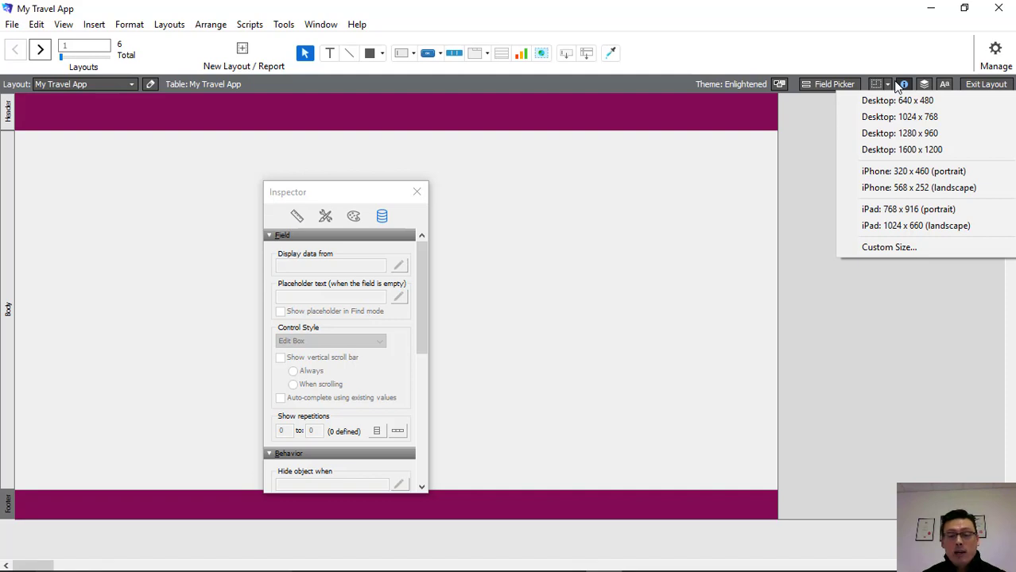
left_click(900, 174)
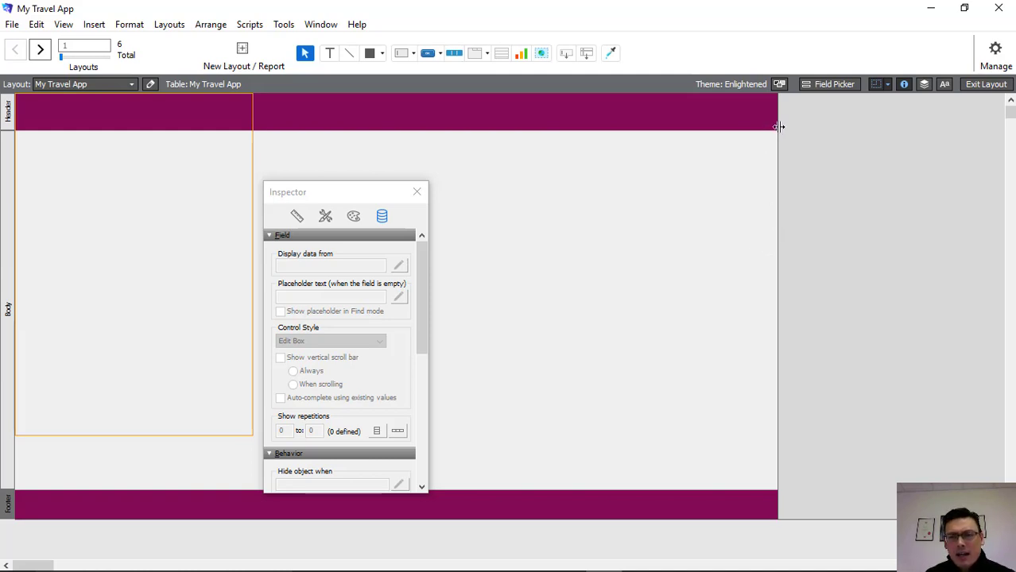
Narrow the layout toward iPhone width and set the Inspector's measurement units to points.
left_click_drag(777, 130, 269, 125)
left_click_drag(356, 196, 411, 177)
left_click(352, 197)
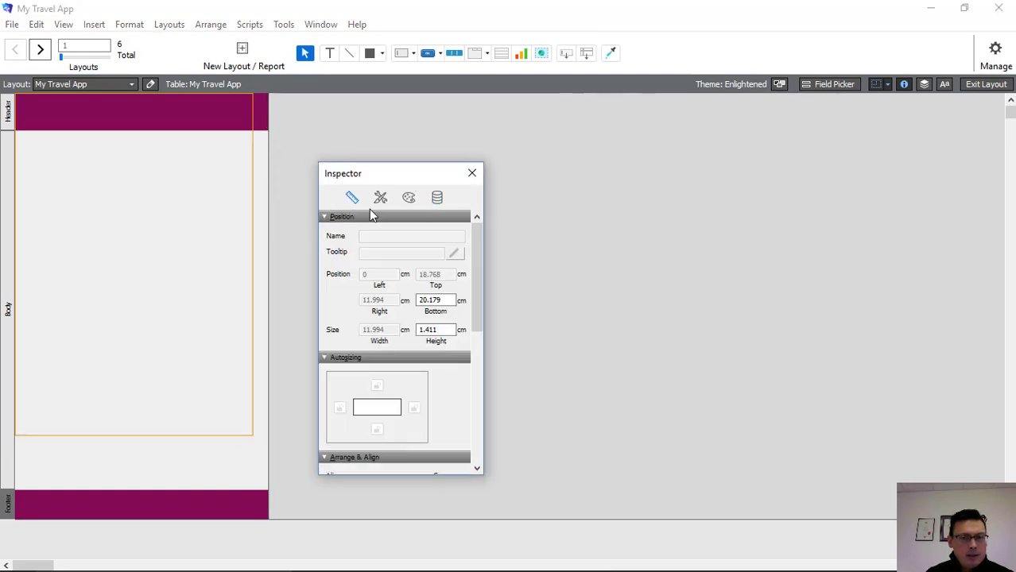
left_click(460, 301)
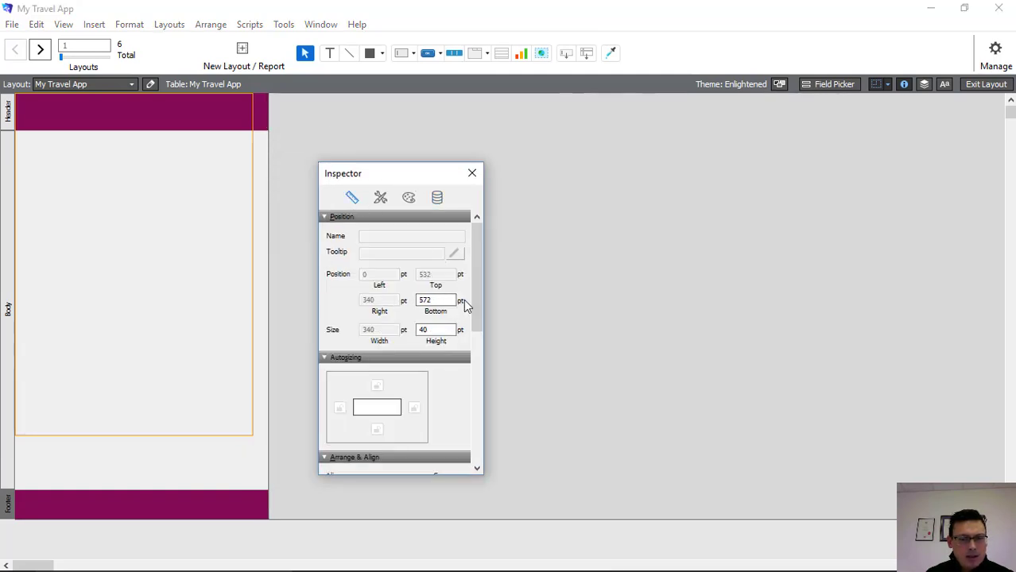
left_click(461, 301)
left_click(461, 301)
left_click(461, 302)
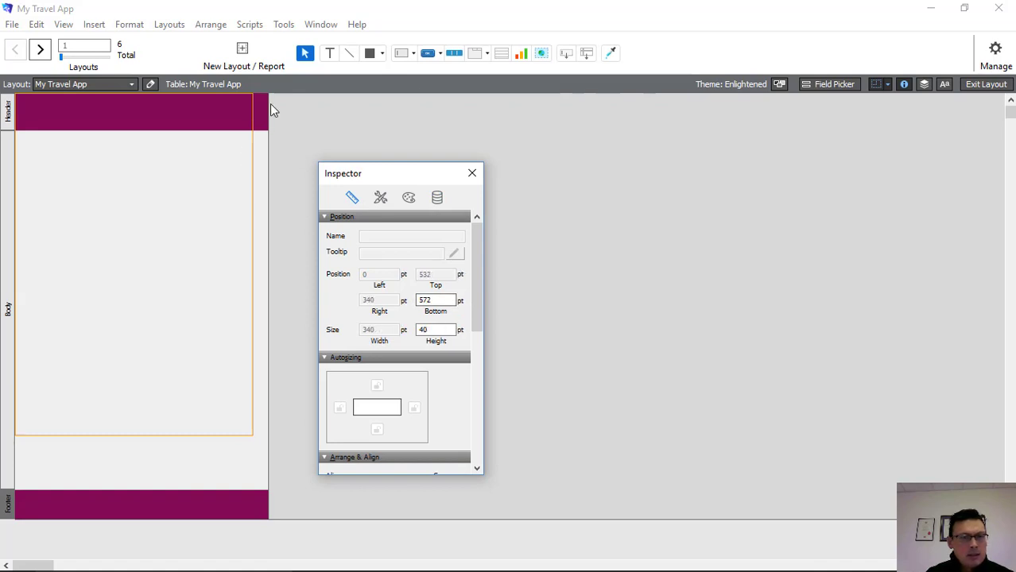
Set the layout width to exactly 351 pt and raise the footer to shorten the body.
left_click_drag(268, 101, 281, 101)
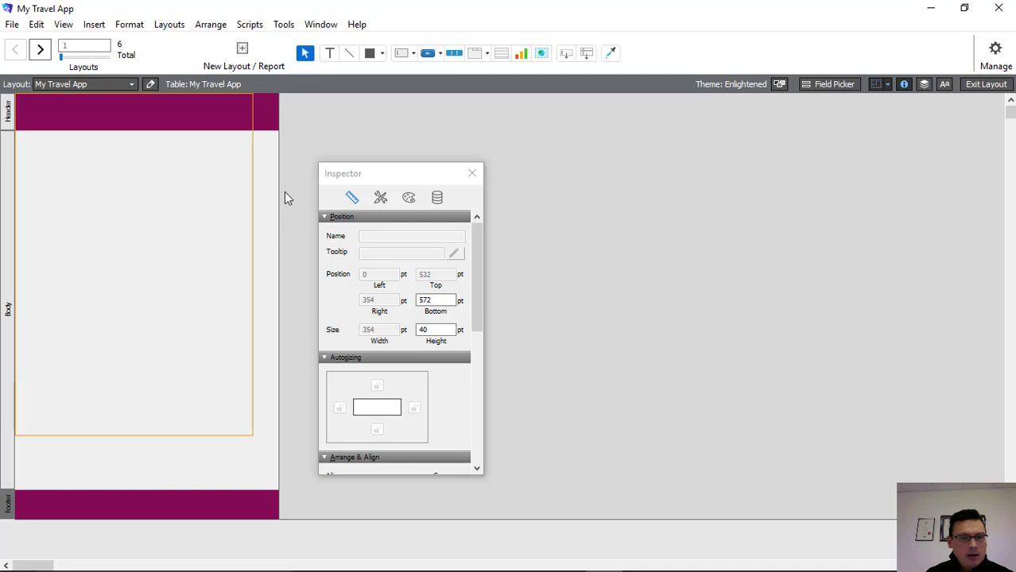
left_click_drag(279, 101, 277, 101)
left_click_drag(174, 492, 179, 470)
left_click_drag(417, 172, 463, 168)
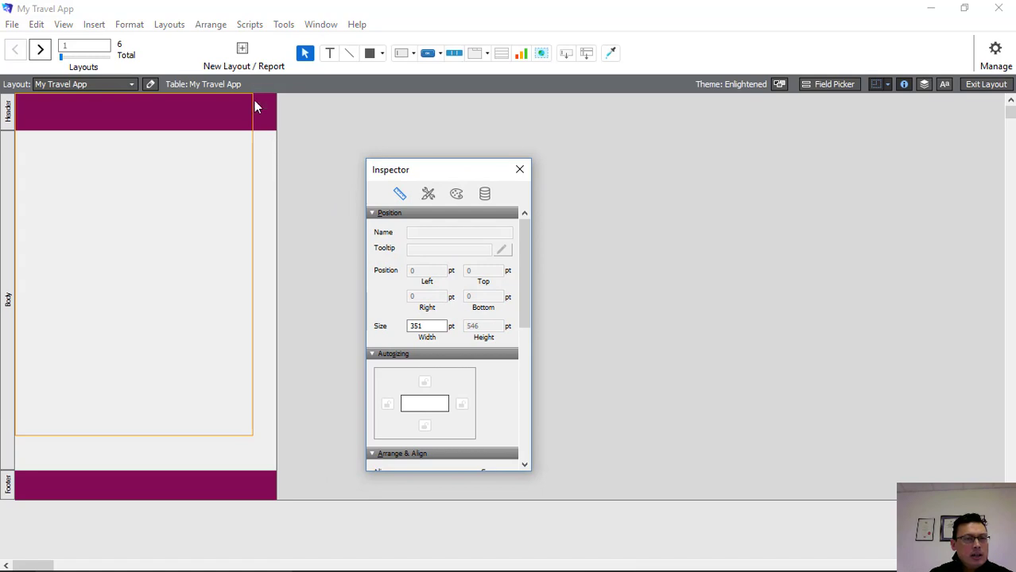
Choose Insert > Picture to start placing an image on the layout.
left_click(166, 27)
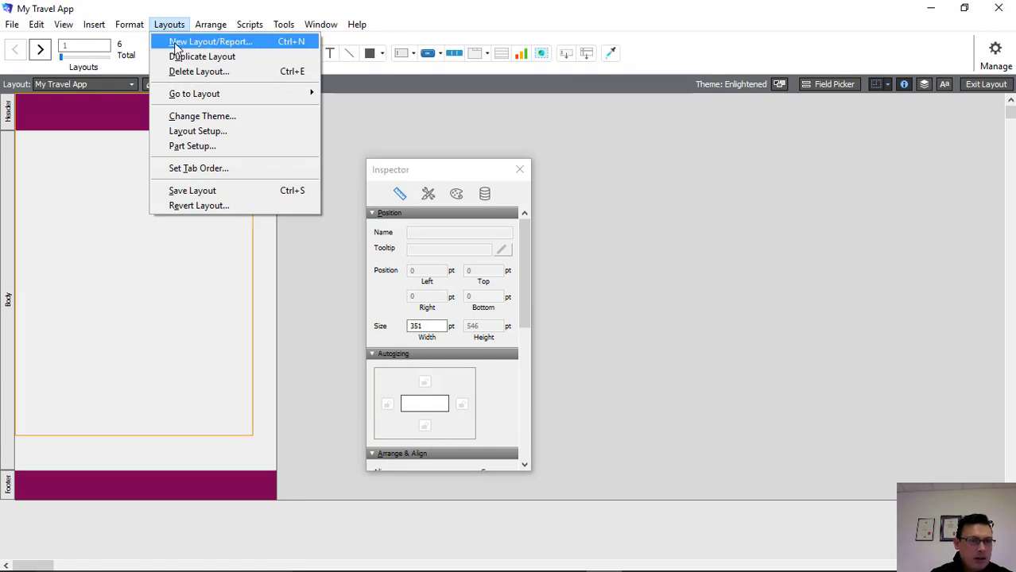
left_click(466, 223)
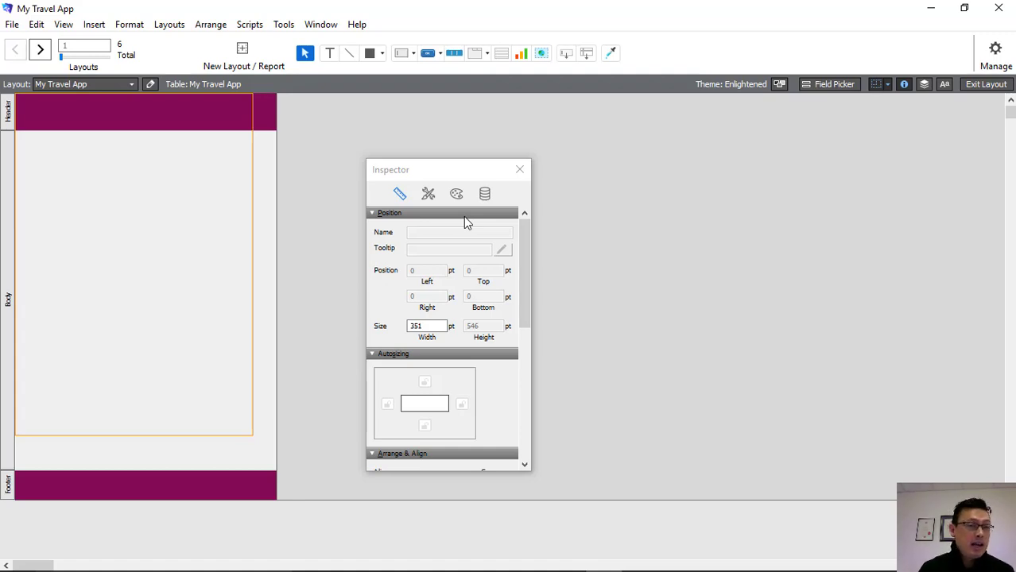
left_click(94, 25)
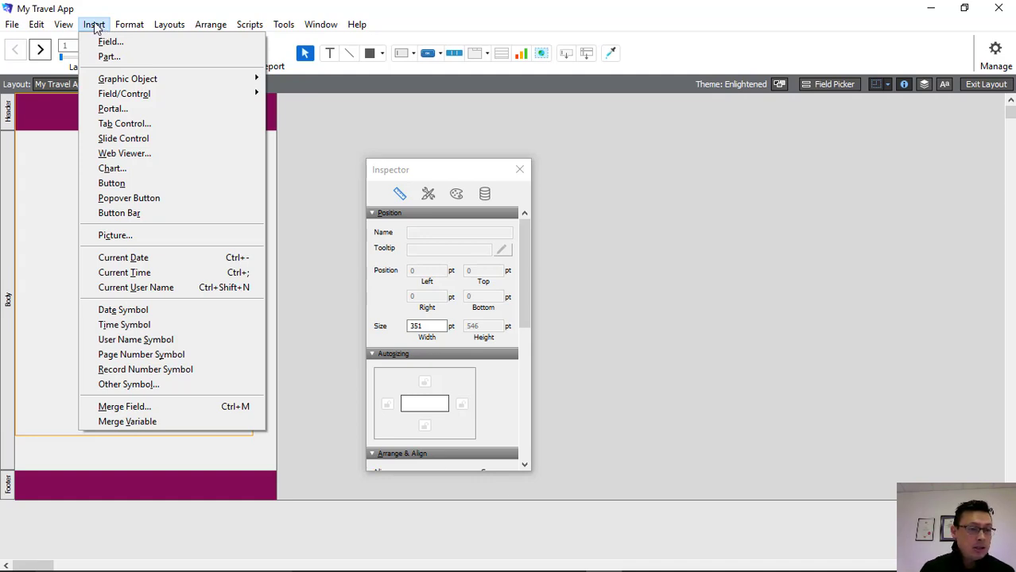
left_click(123, 236)
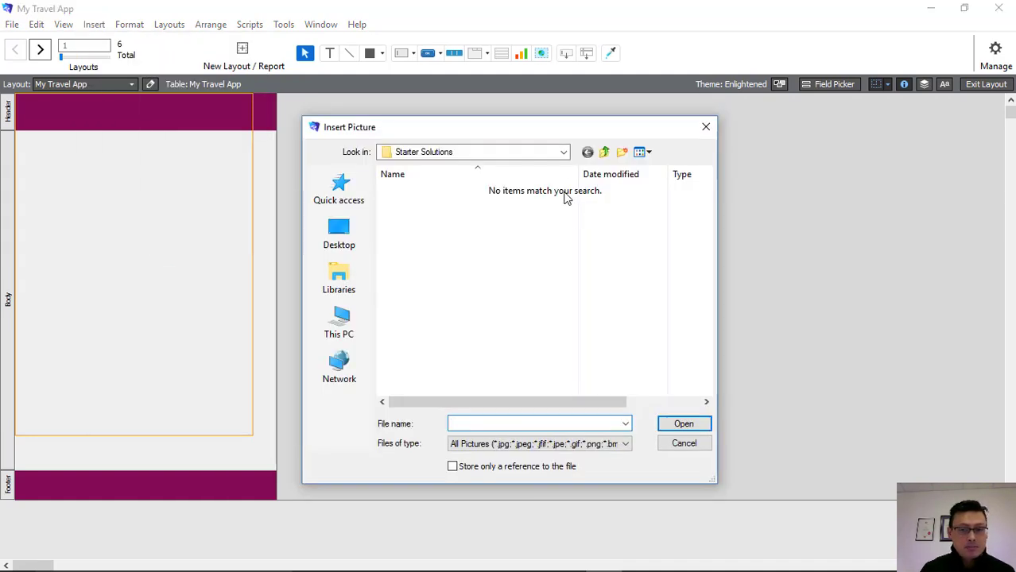
Browse to Libraries > Pictures > FileMaker Youtube > YouTube Pictures and select the My Travel App image.
left_click(477, 152)
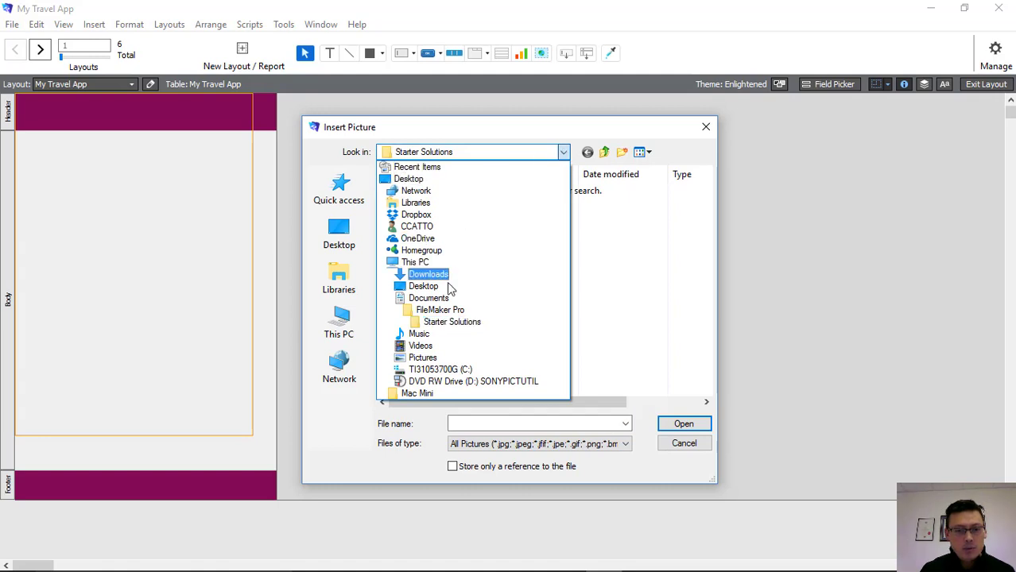
left_click(429, 204)
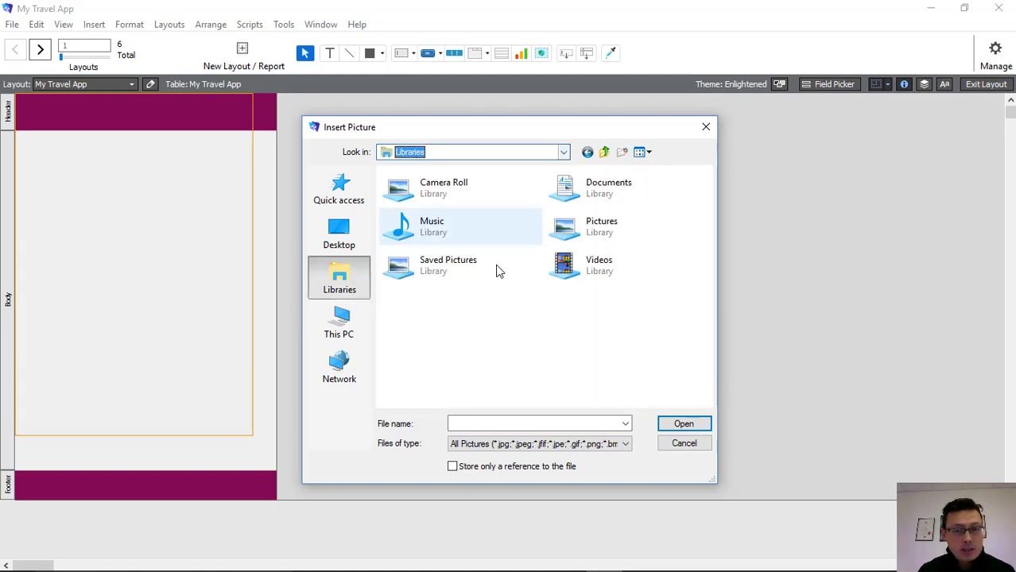
double_click(598, 226)
scroll(584, 322, "down", 5)
scroll(584, 318, "up", 3)
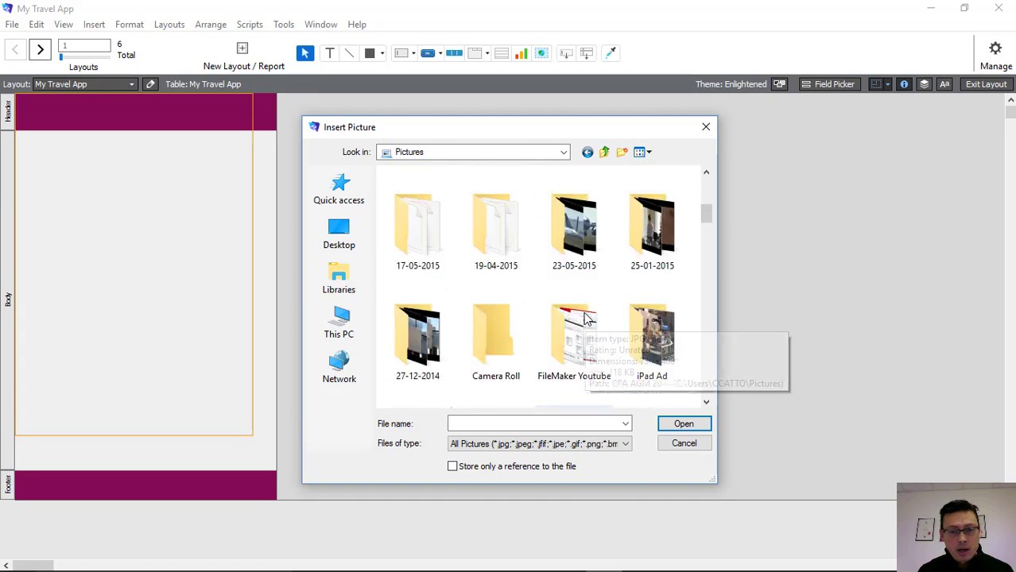
double_click(567, 351)
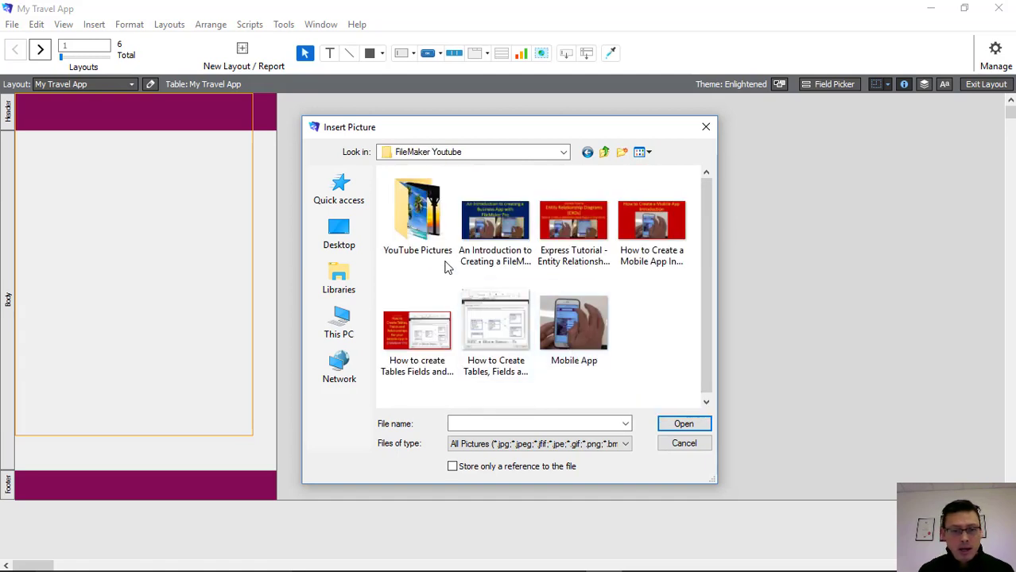
double_click(421, 232)
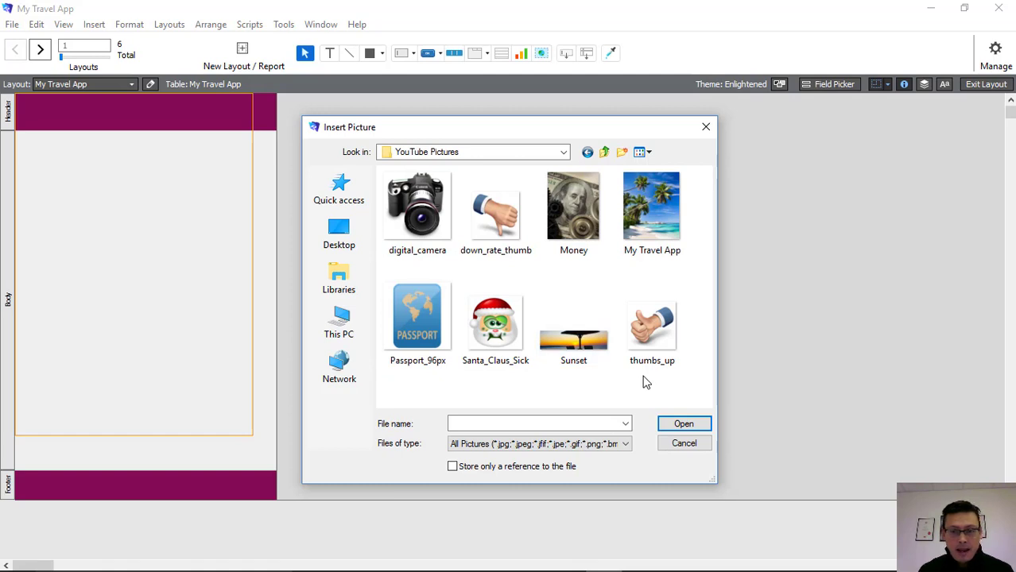
left_click(640, 218)
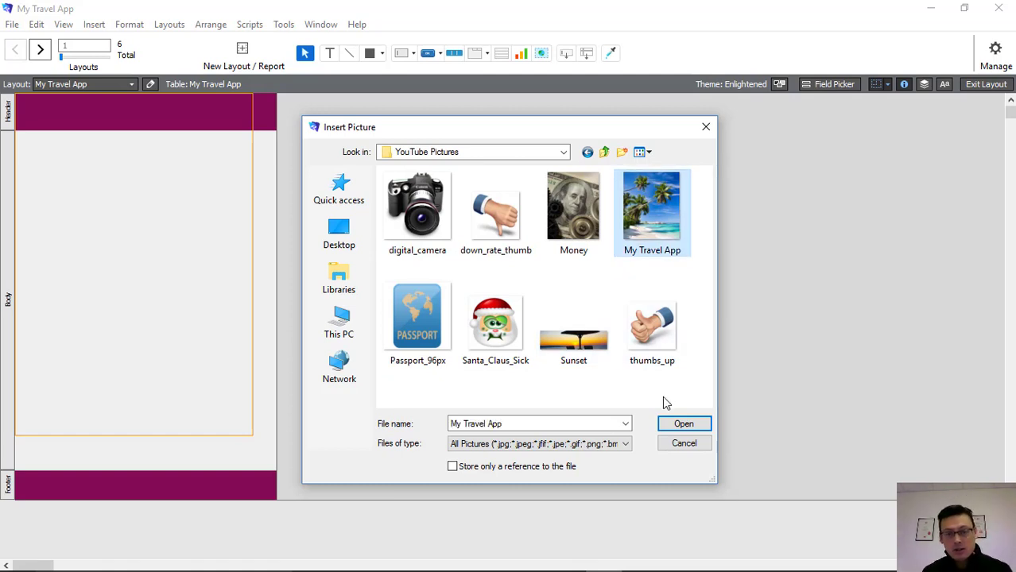
Insert the beach picture, accept enlarging the layout, place it right under the header, and raise the footer.
left_click(676, 424)
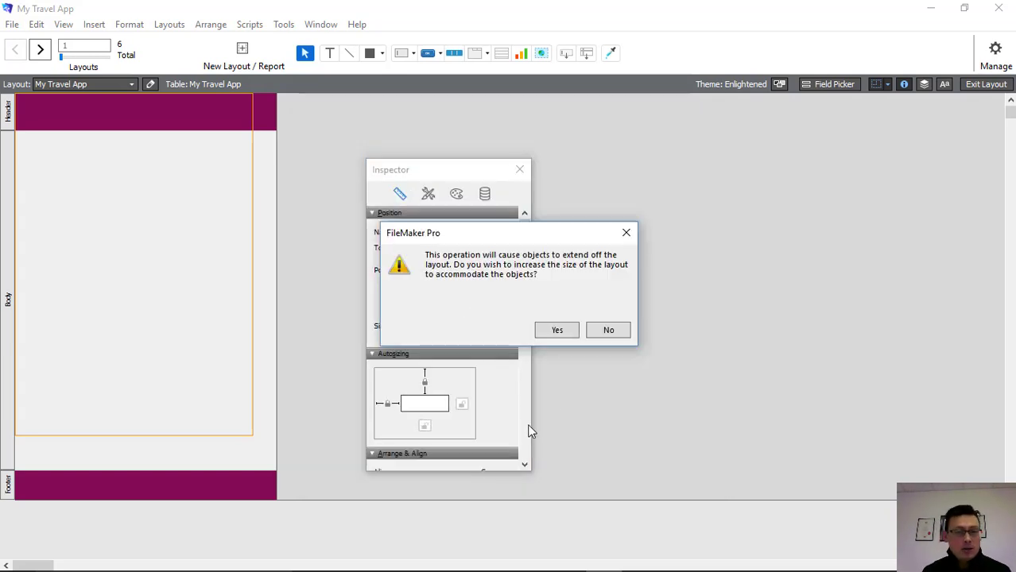
left_click(556, 332)
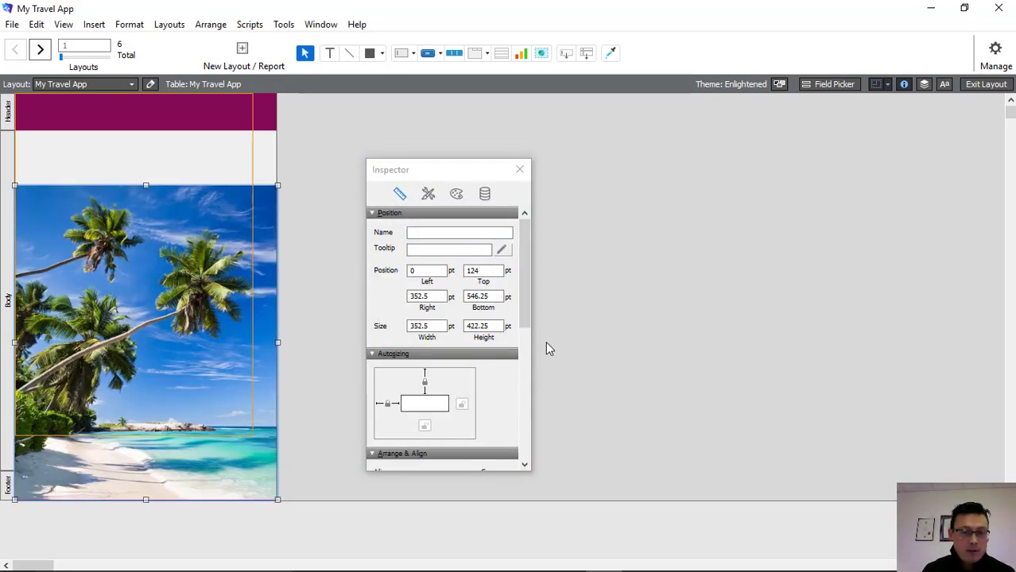
left_click_drag(153, 310, 141, 255)
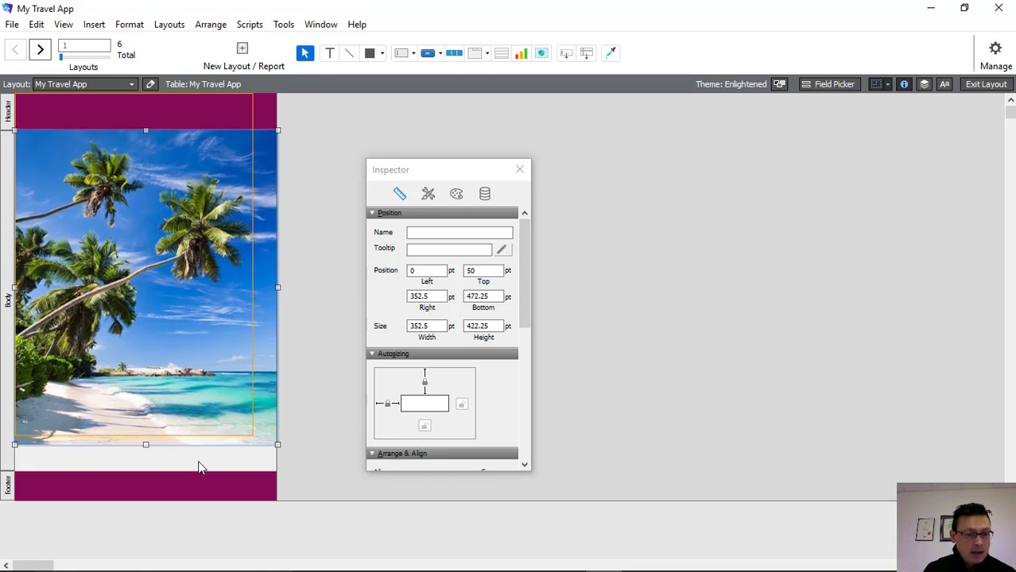
left_click_drag(118, 470, 112, 446)
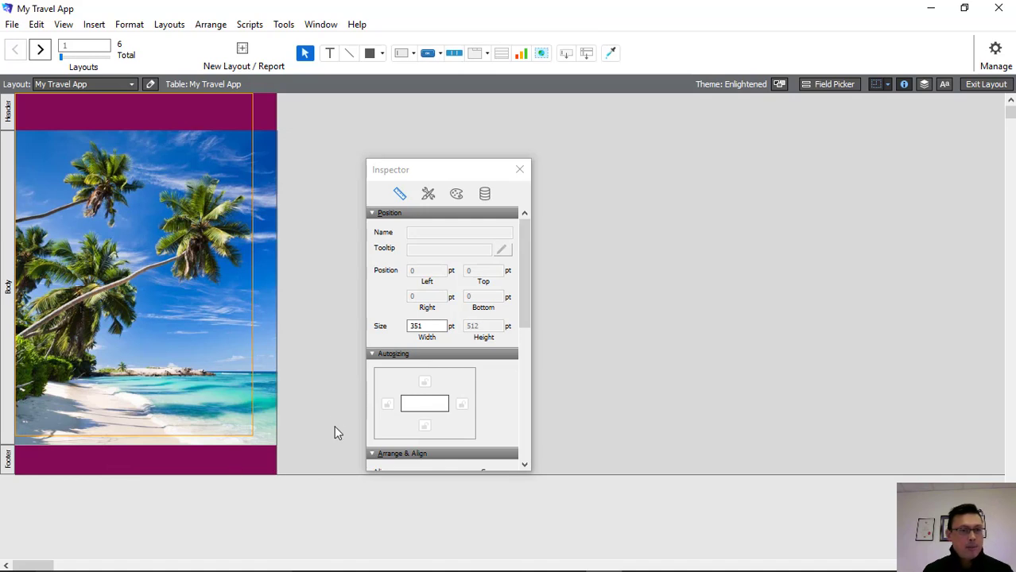
Widen the beach picture to the full 351 pt layout width.
left_click(275, 273)
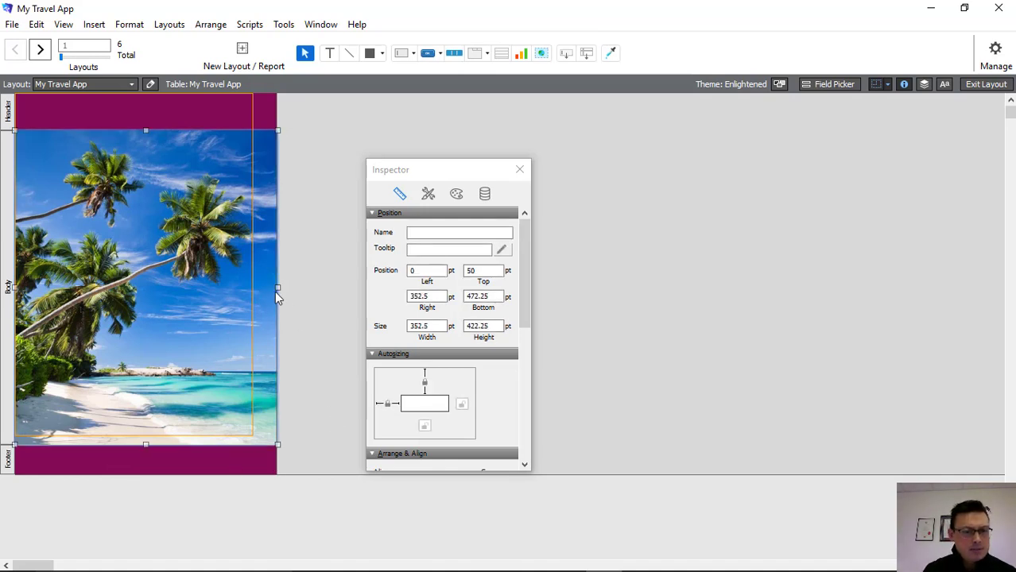
left_click_drag(276, 284, 272, 284)
left_click(297, 295)
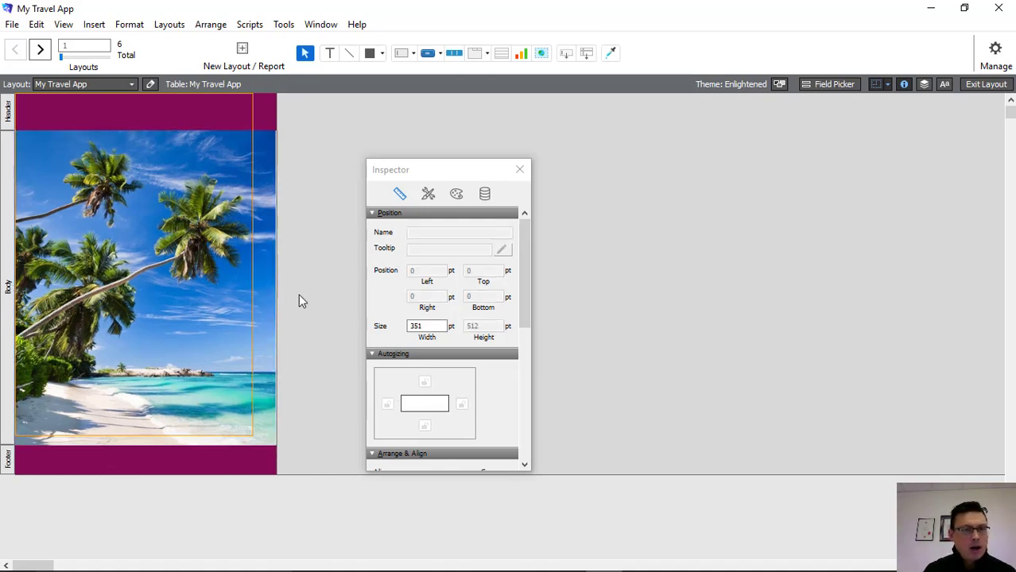
left_click(267, 284)
left_click_drag(275, 287, 274, 287)
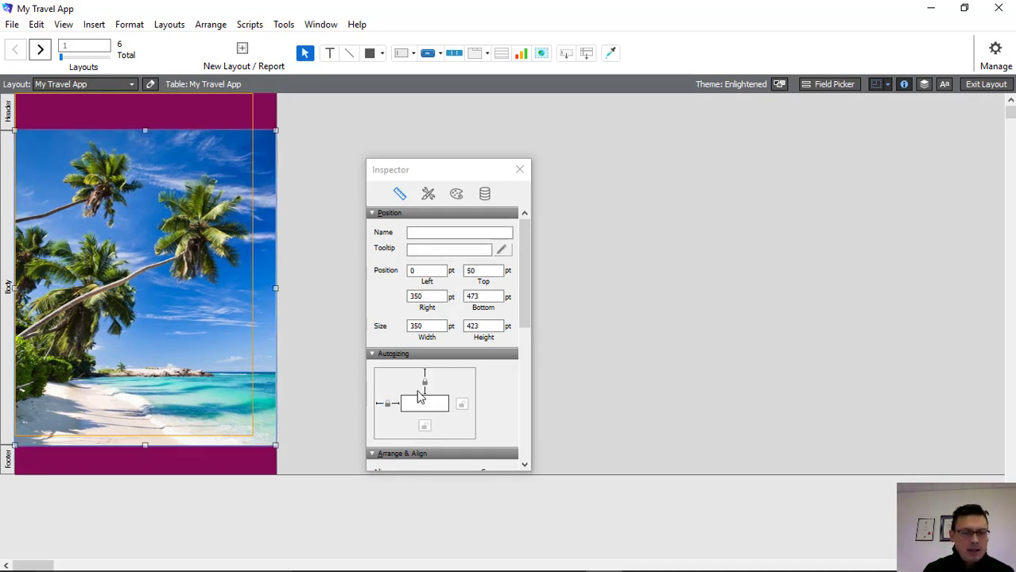
Lock the picture's right and bottom Autosizing anchors, joining the top and left ones, so it stretches with the screen.
left_click(461, 405)
left_click(424, 426)
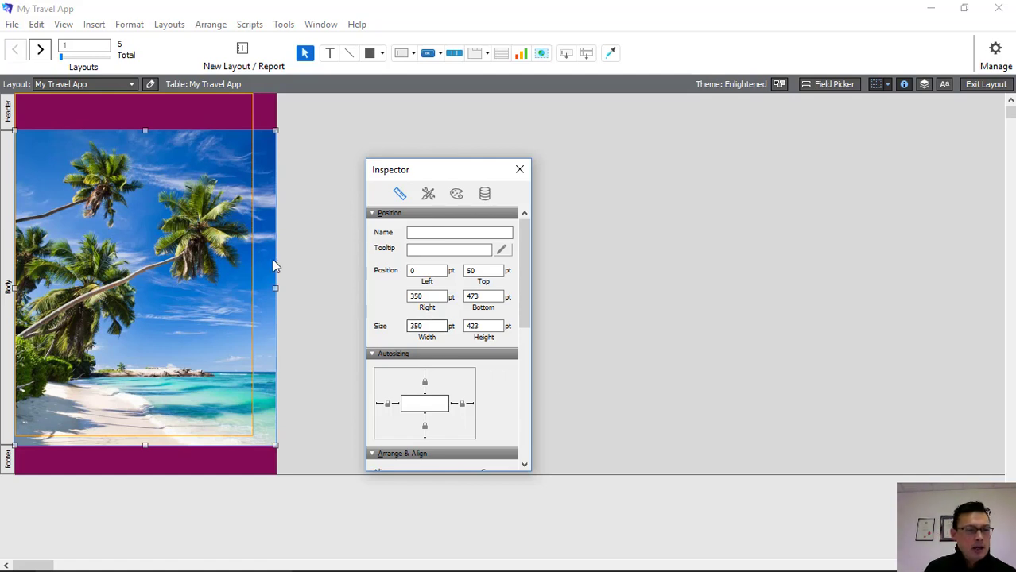
left_click(310, 319)
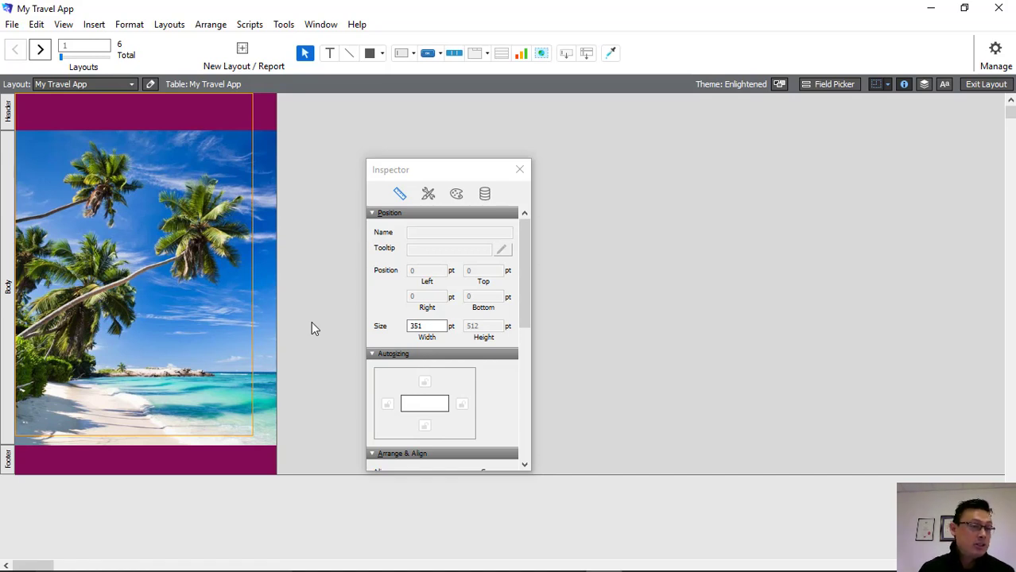
Lower the header boundary about 11 pt so the layout becomes 523 pt tall.
left_click_drag(54, 127, 54, 136)
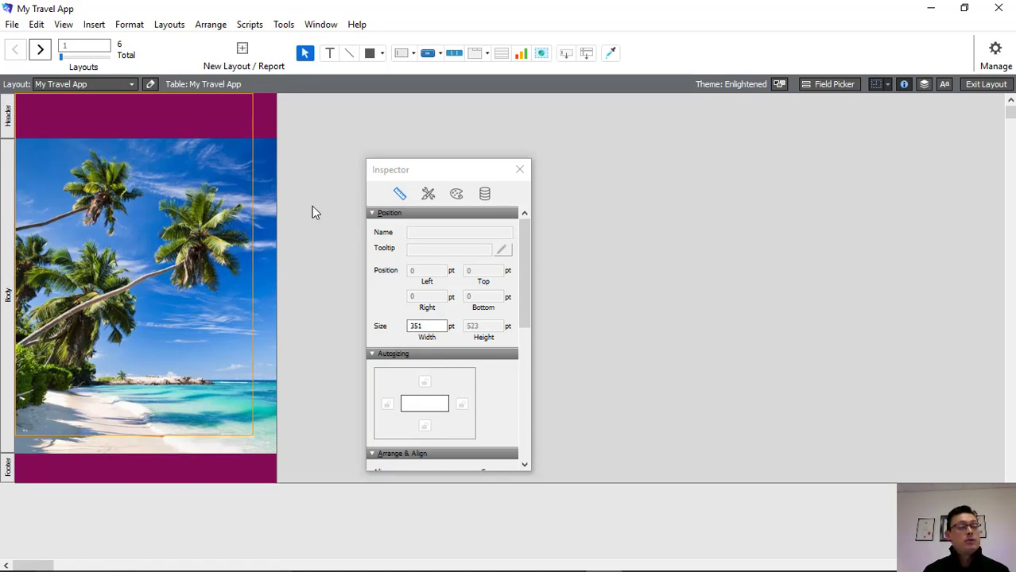